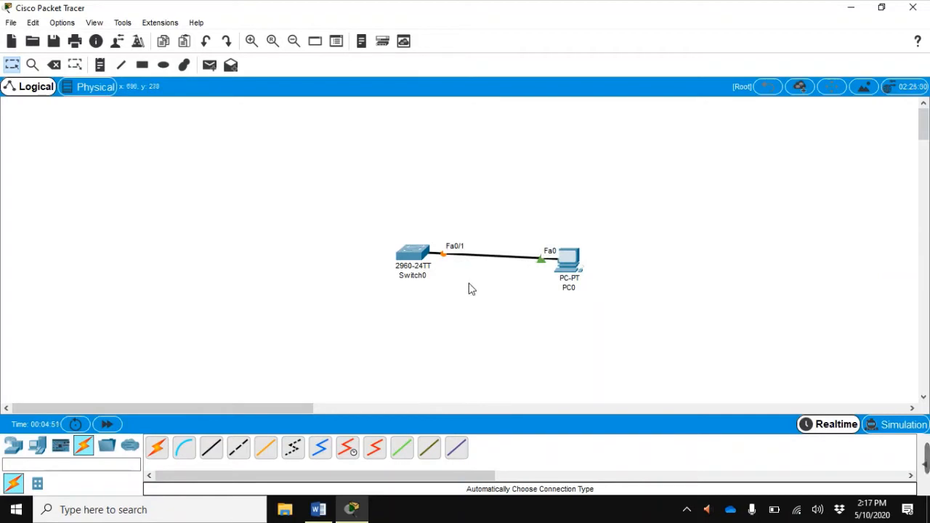
- Open the command-line interface of Switch0 and start its console session
mouse_move(419, 259)
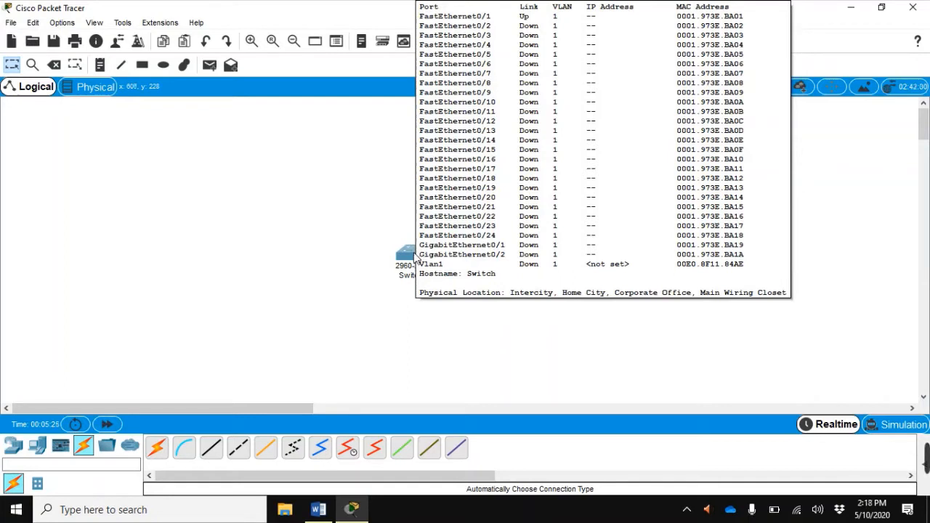
left_click(419, 258)
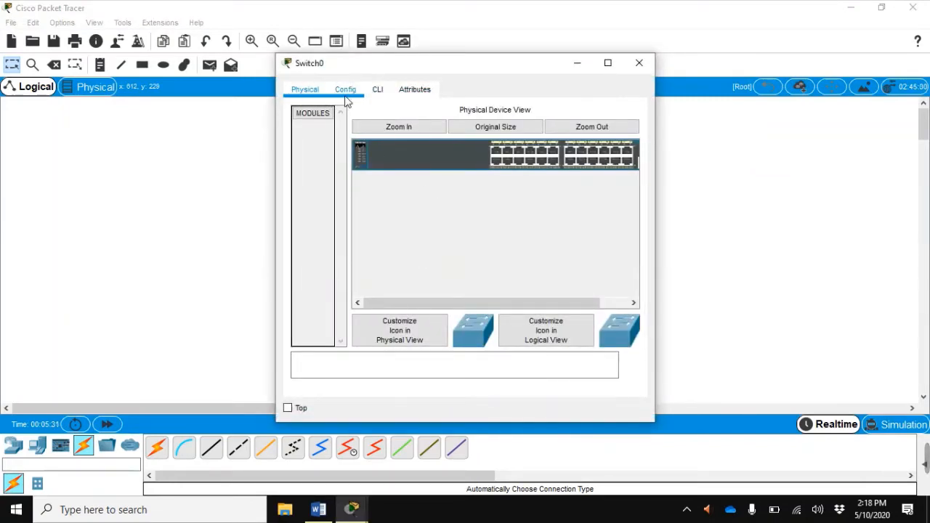
left_click(383, 93)
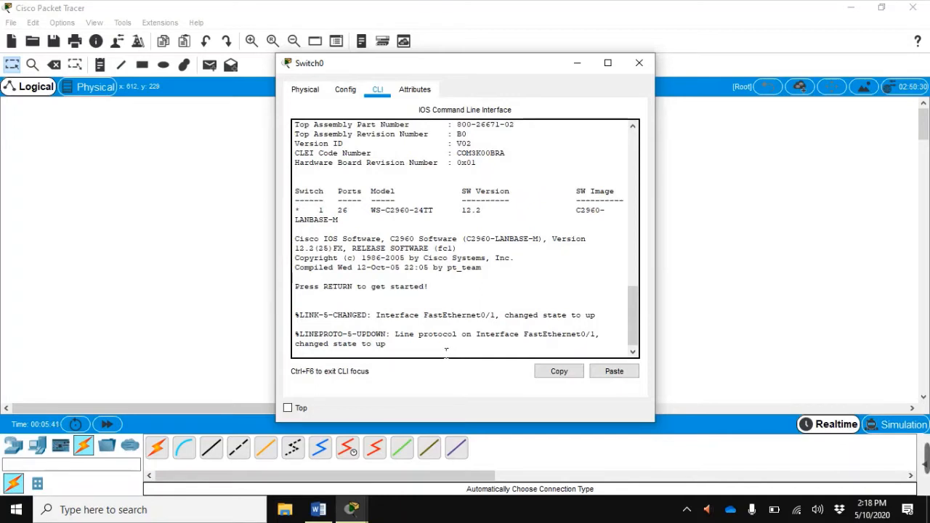
key("Return")
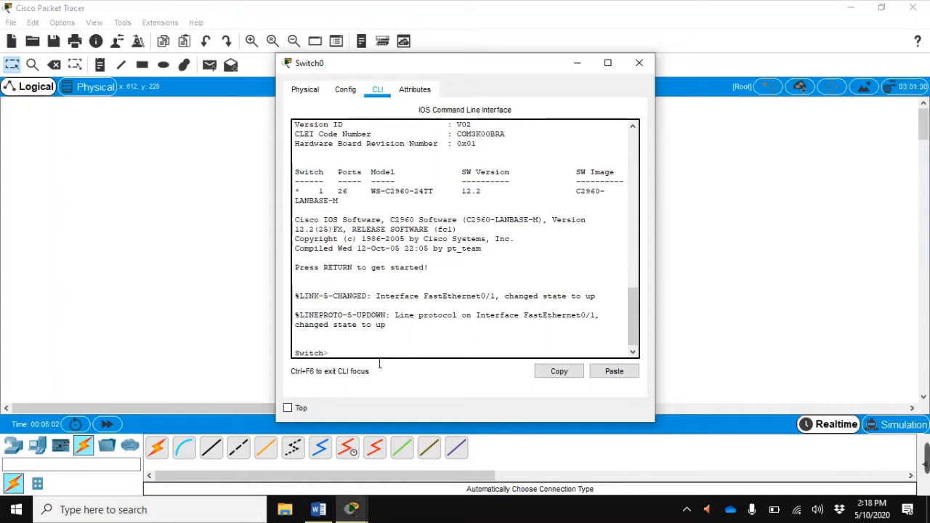
- Enter privileged mode with enable, then global configuration mode with config t
type("enable")
key("Return")
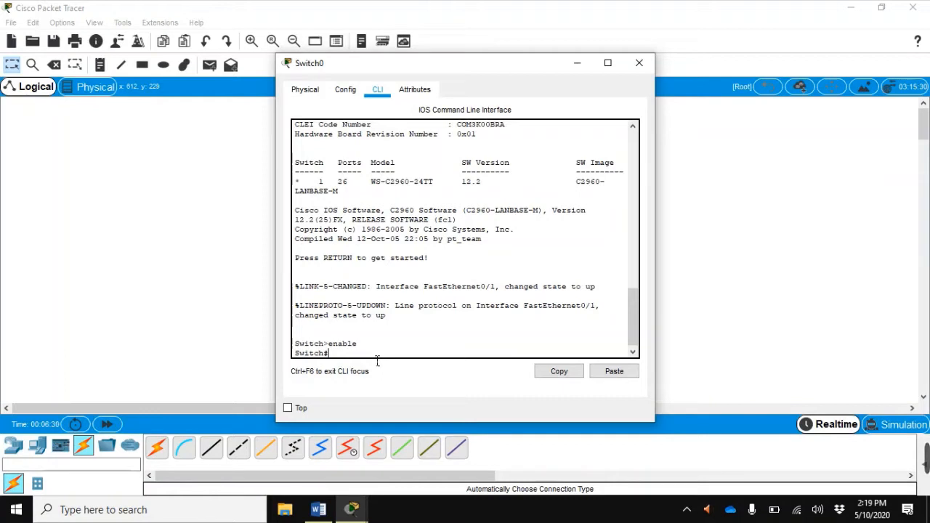
type("config t")
key("Return")
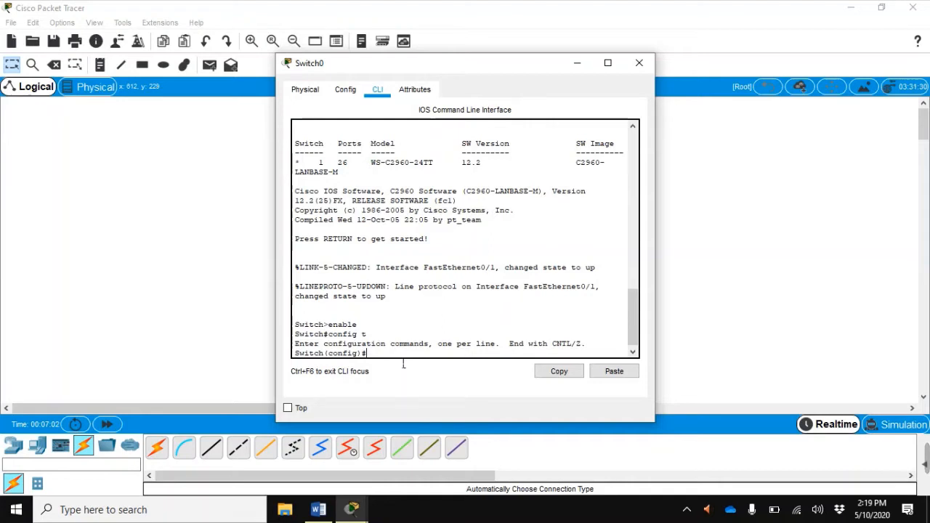
- Set the switch's hostname to abc
type("hostna")
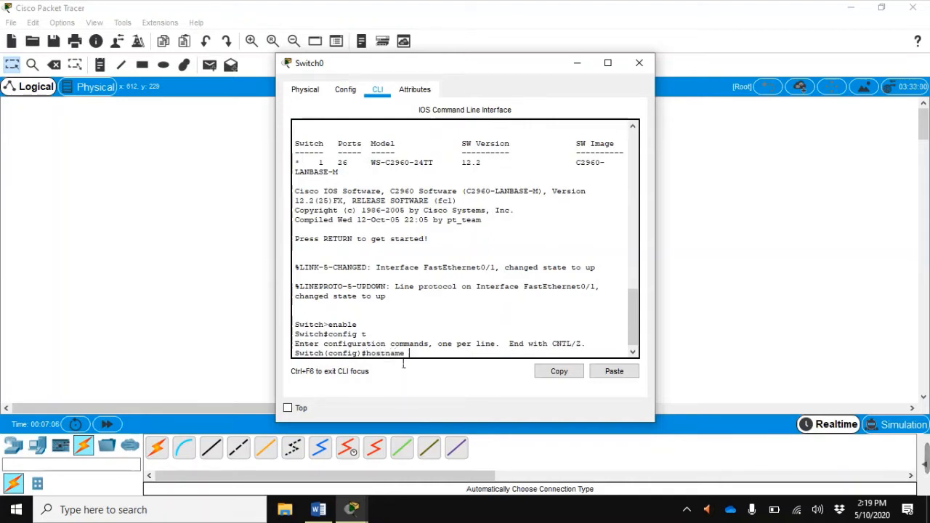
type("me abc")
key("Return")
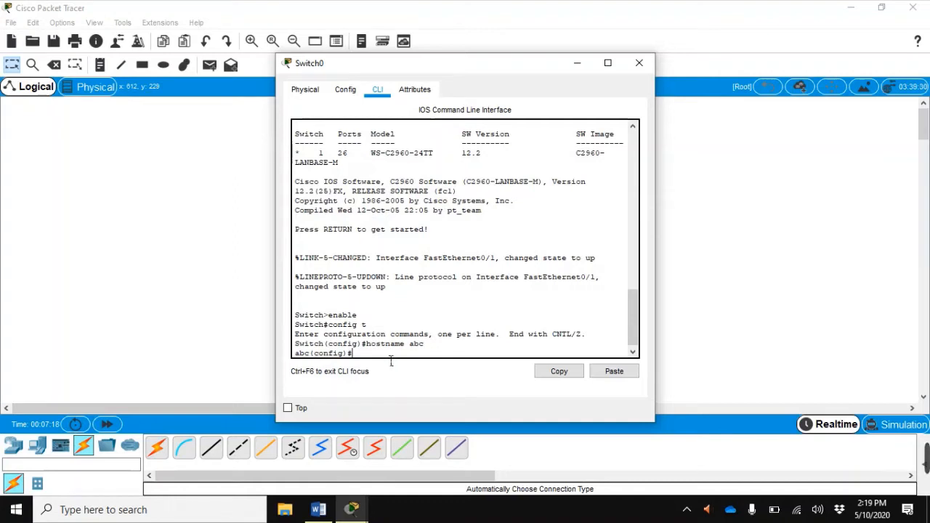
- Switch to the Lab 4 manual in Word and review steps 6 to 8 on switch modes, hostname and line console password
left_click(318, 505)
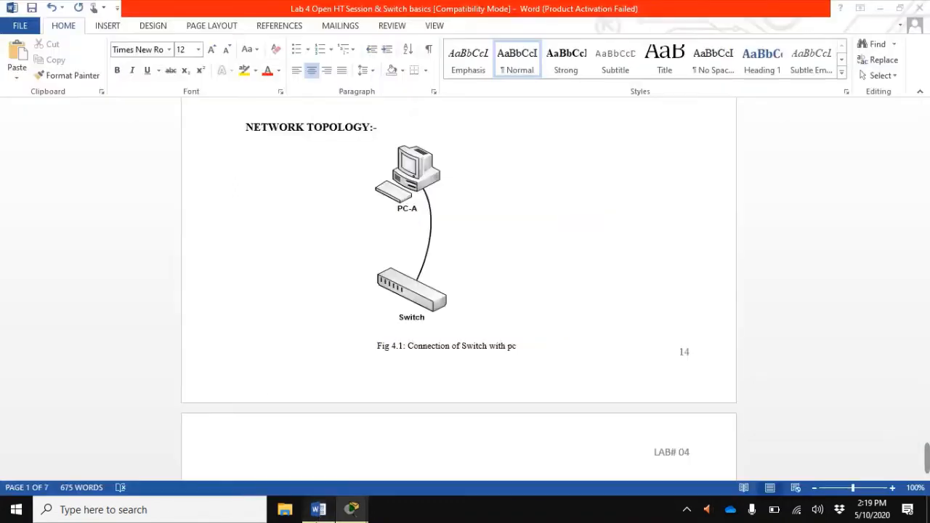
scroll(312, 294, "down", 10)
scroll(315, 294, "down", 20)
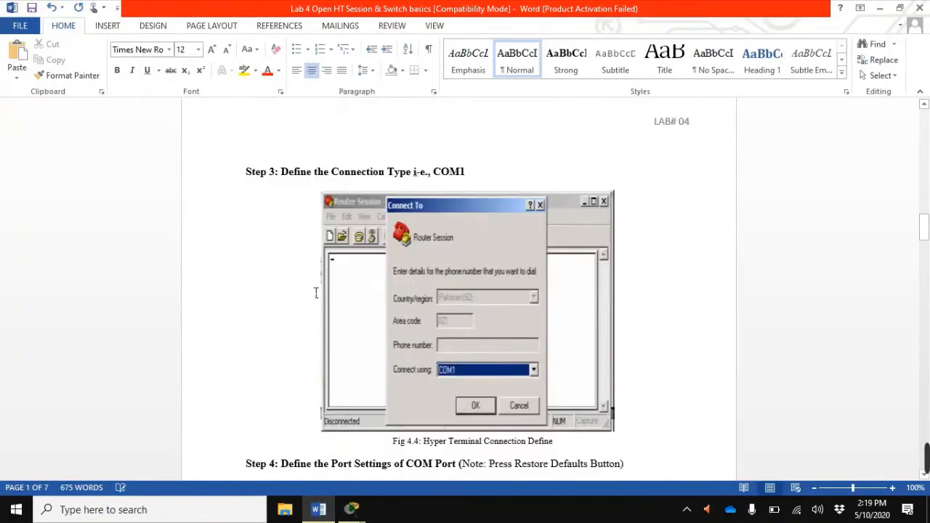
scroll(317, 291, "up", 10)
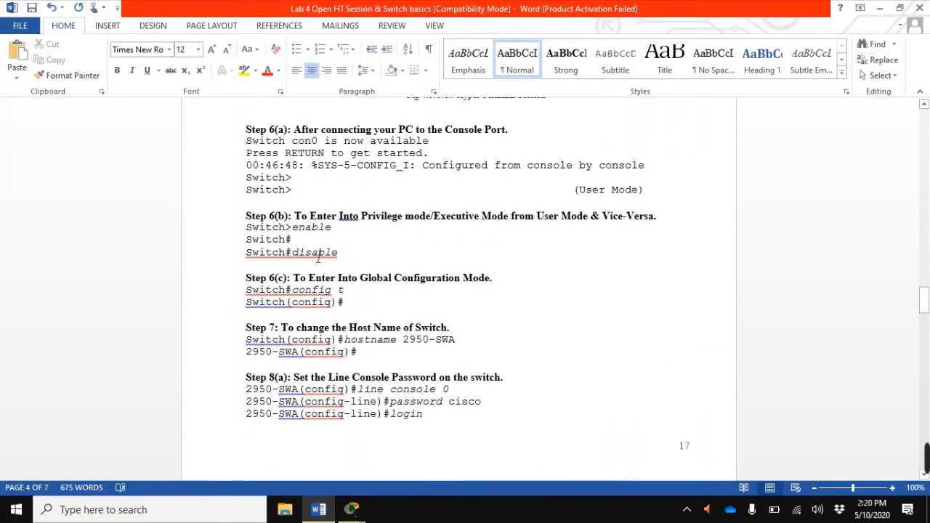
scroll(317, 262, "down", 2)
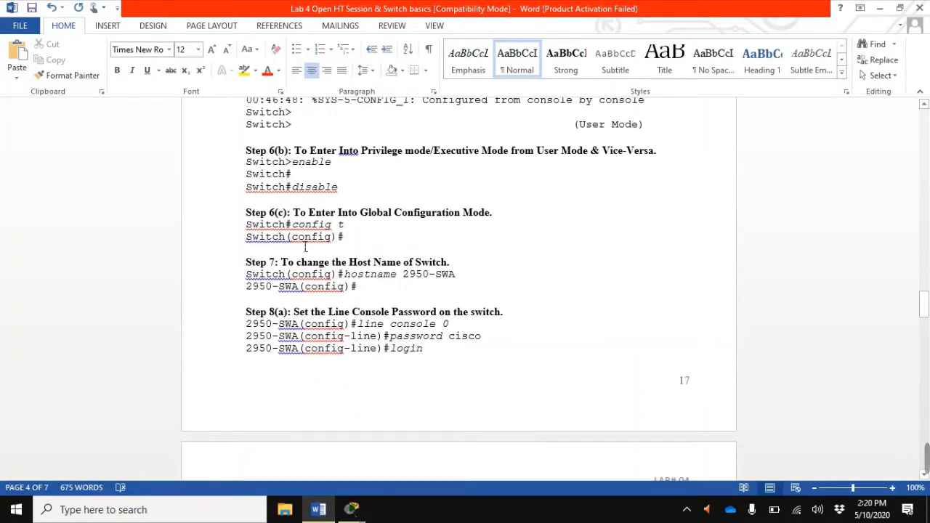
scroll(292, 243, "down", 1)
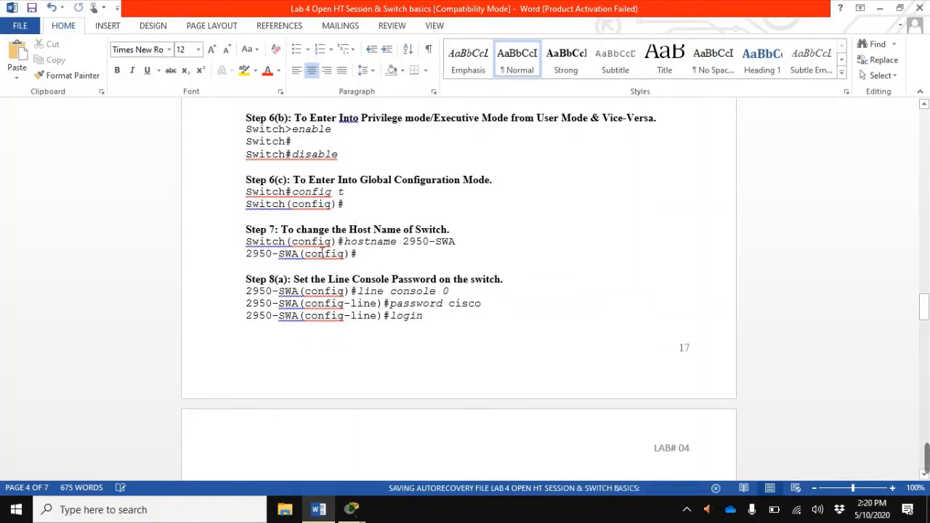
scroll(367, 291, "down", 2)
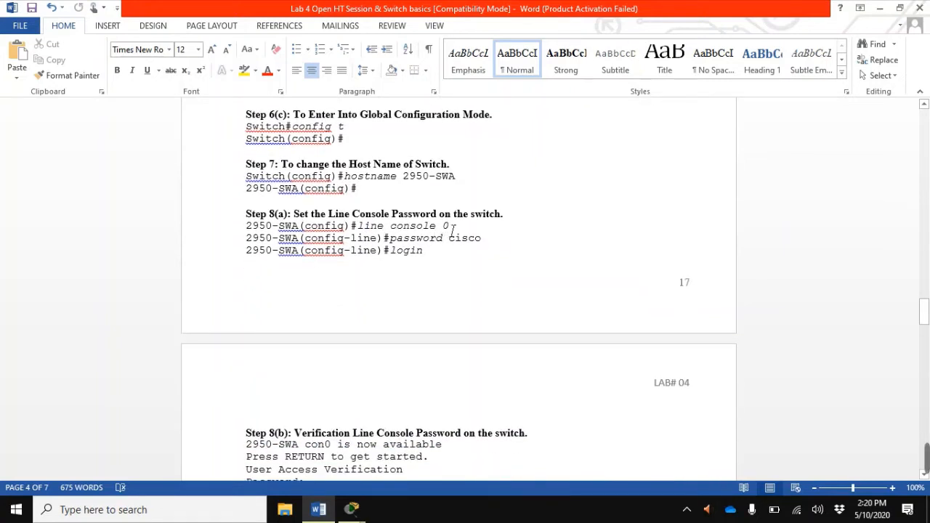
scroll(465, 228, "up", 5)
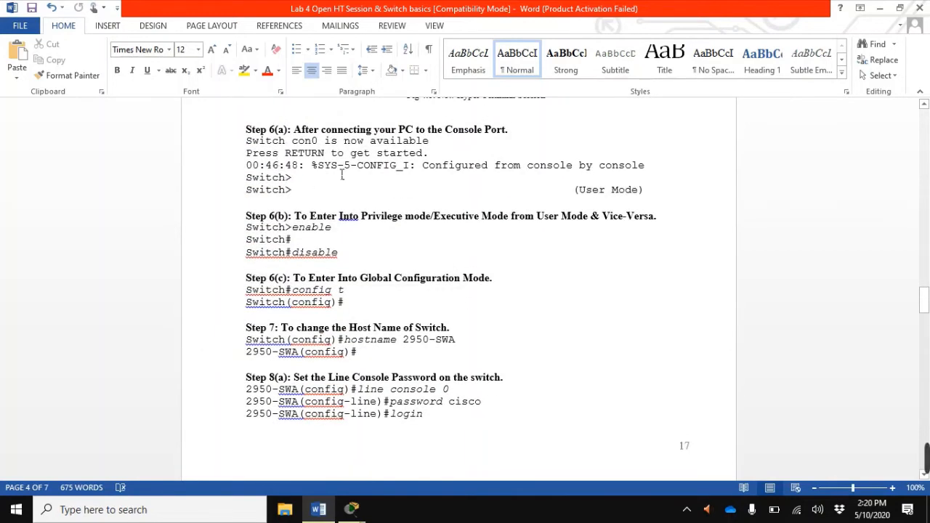
scroll(343, 178, "down", 2)
scroll(345, 182, "down", 1)
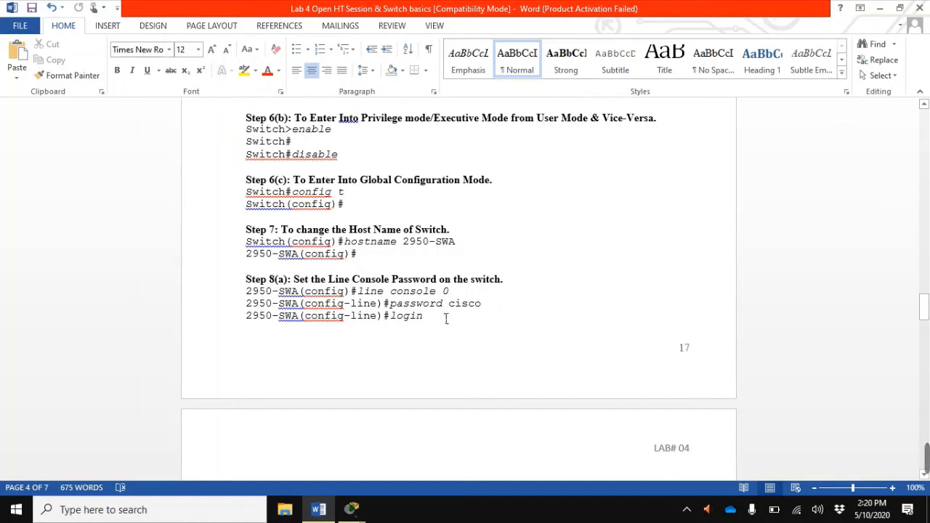
scroll(444, 323, "down", 2)
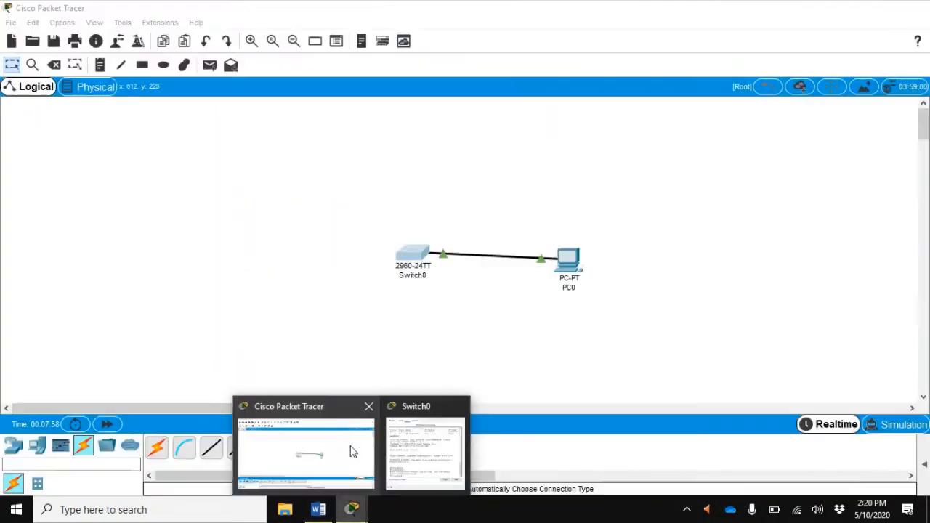
- Return to the Switch0 command line in Packet Tracer and enter line configuration with line console 0
left_click(349, 448)
mouse_move(351, 508)
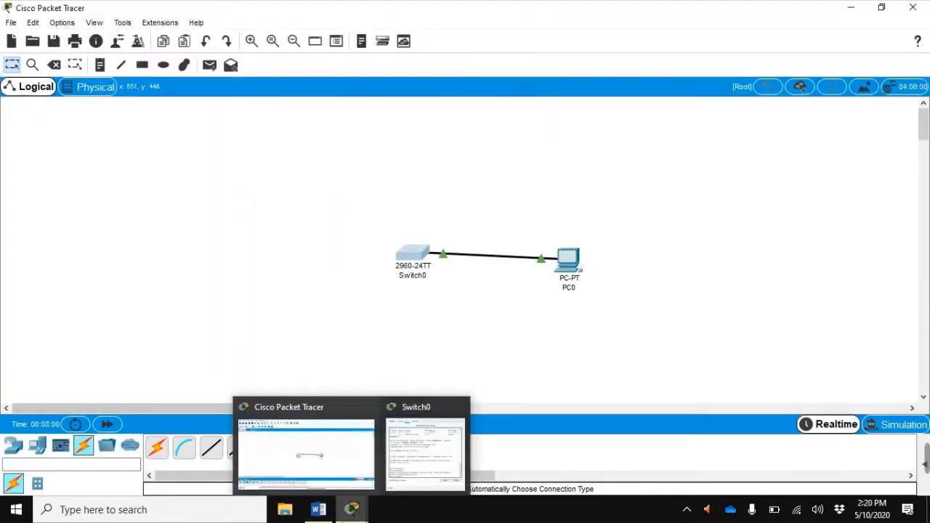
left_click(396, 465)
type("li")
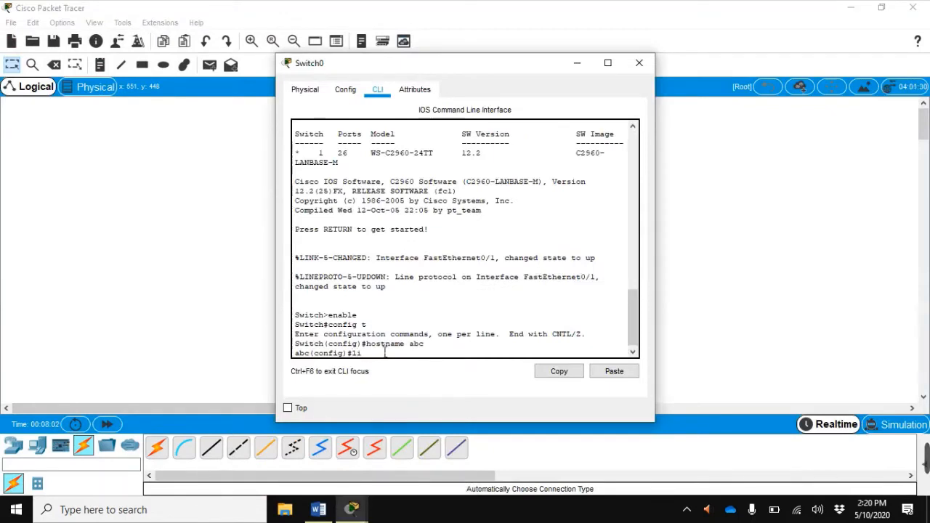
type("ne console 0")
key("Return")
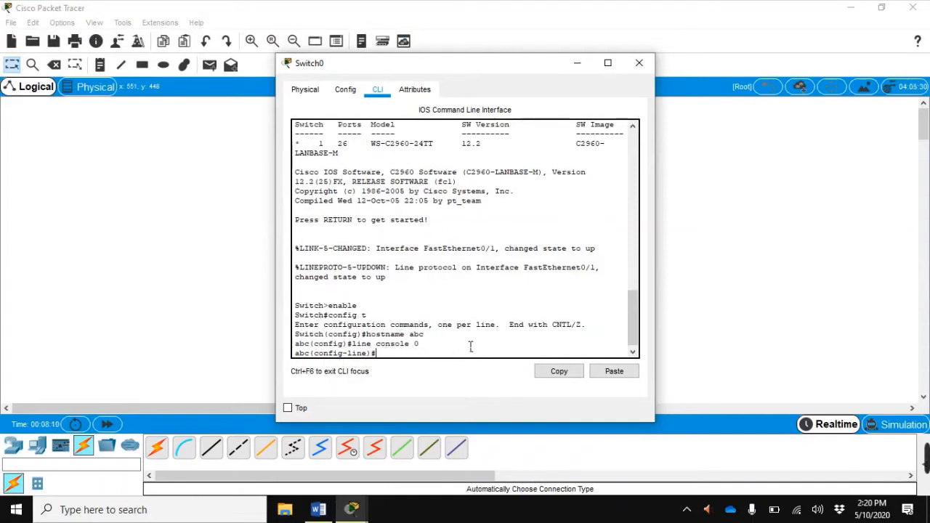
- Set the console line password and require it with the login command
type("passw")
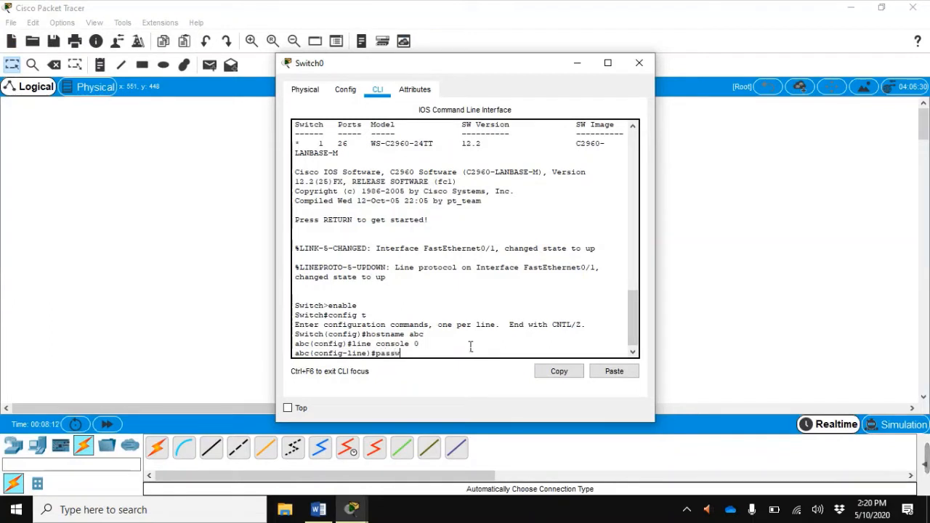
type("ord cisco")
key("Return")
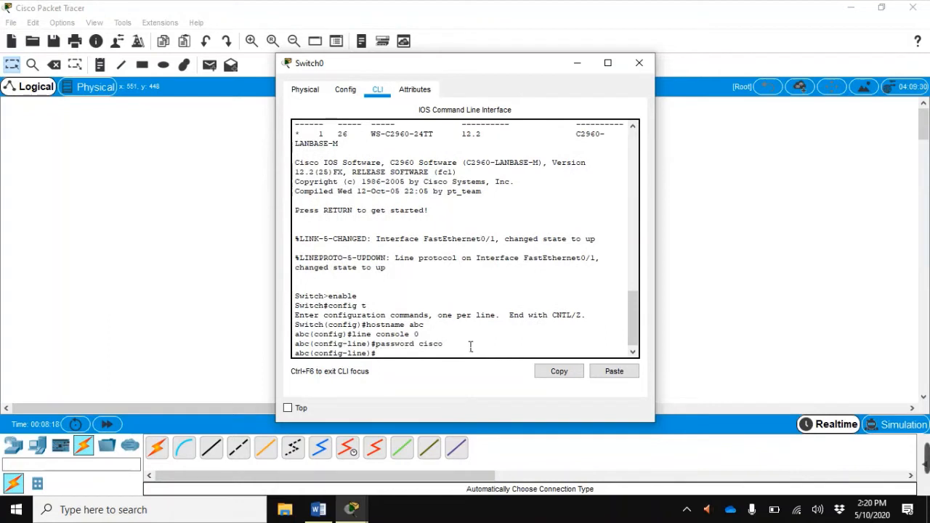
type("login")
key("Return")
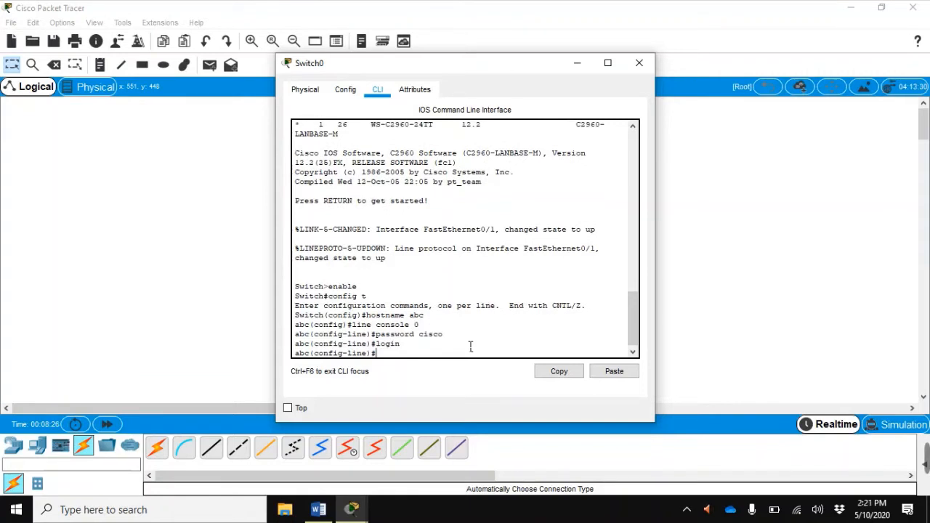
- Exit line configuration and global configuration to return to the privileged prompt
type("exit")
key("Return")
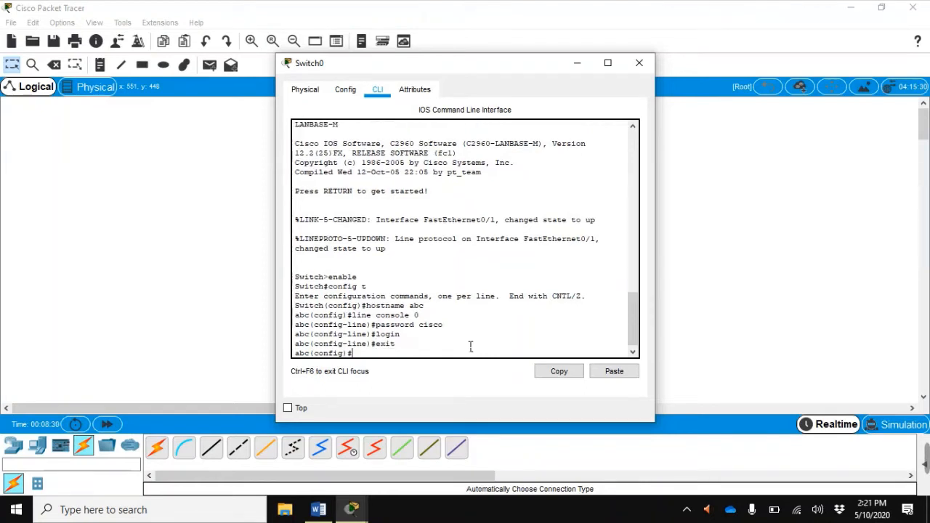
type("exit")
key("Return")
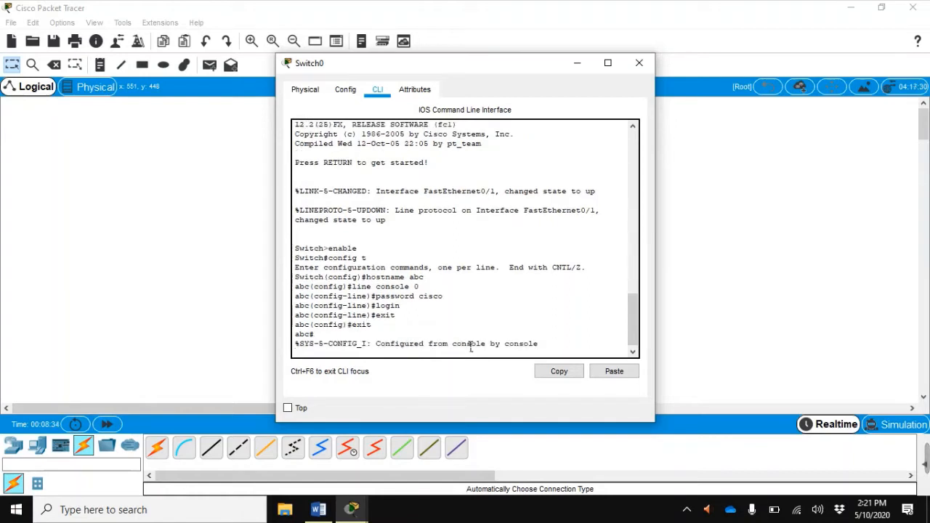
key("Return")
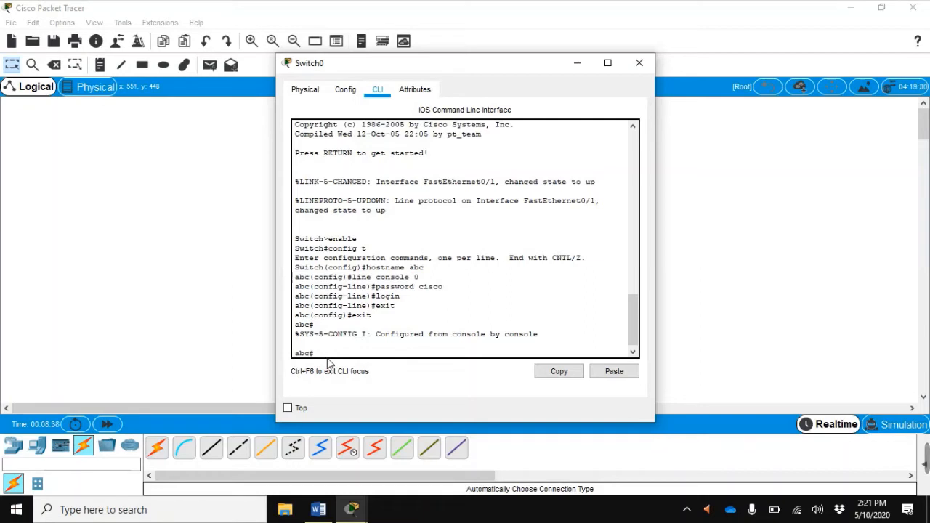
- Exit the console session and log back in with the console password
type("exit")
key("Return")
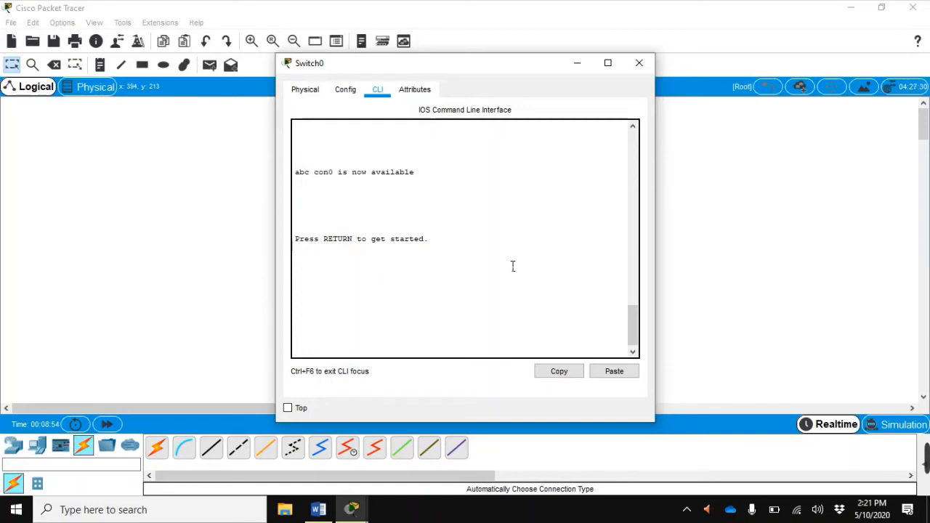
key("Return")
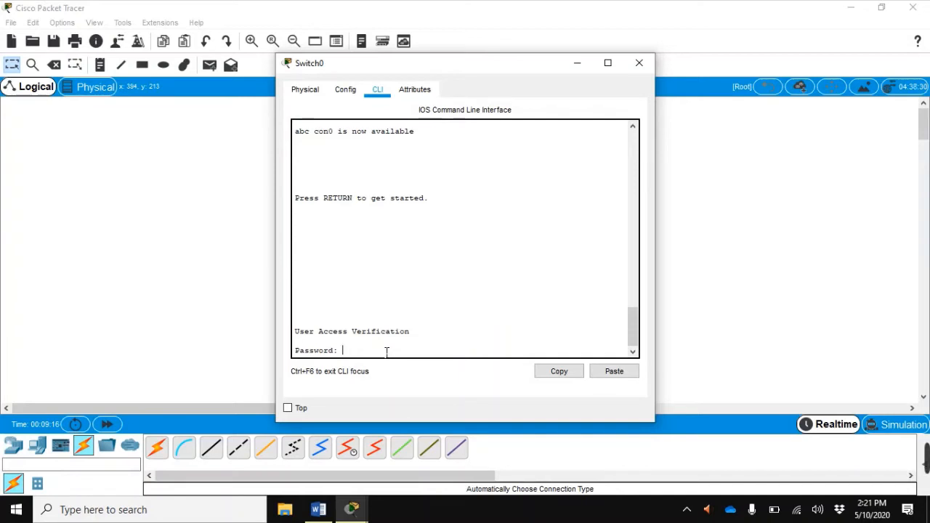
key("Return")
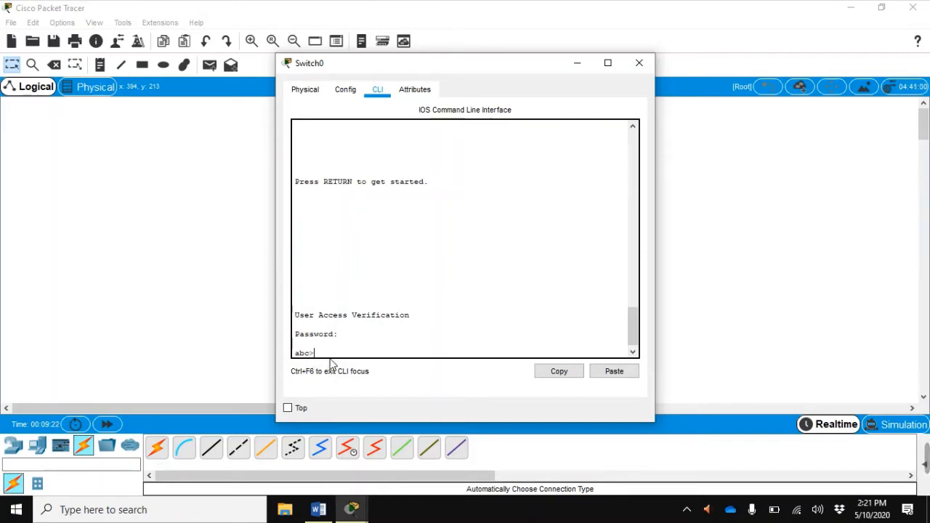
- Run enable and config t to get back into global configuration mode on switch abc
type("enable")
key("Return")
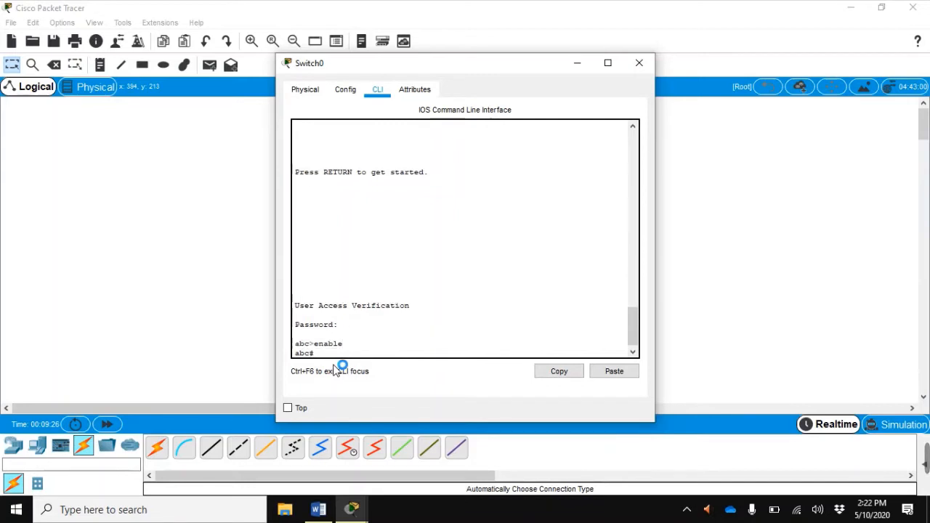
type("config t")
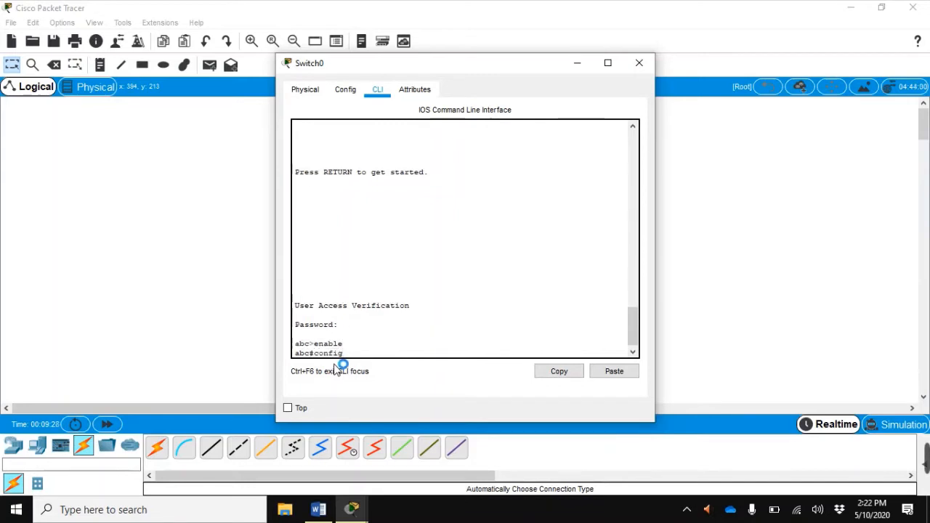
key("Return")
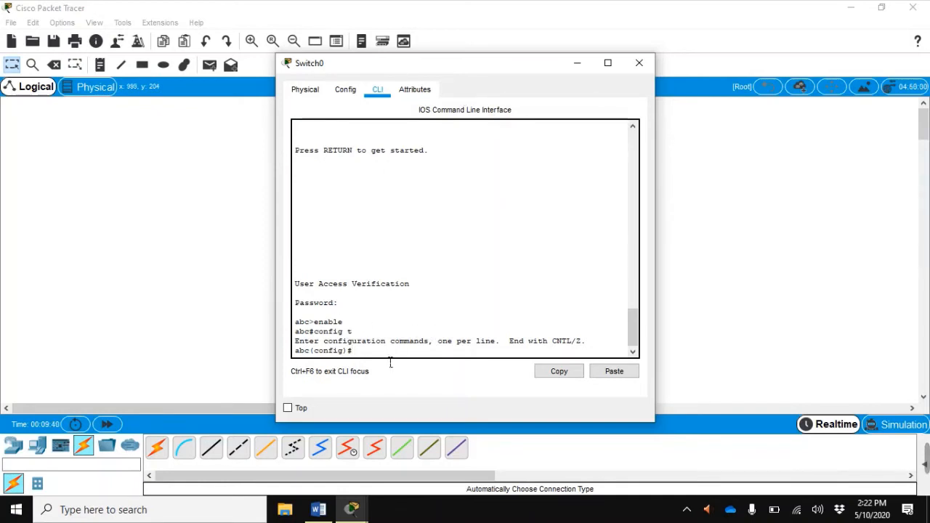
- Switch to the Lab 4 manual in Word and read the instructions from step 8(b) to step 13
left_click(319, 510)
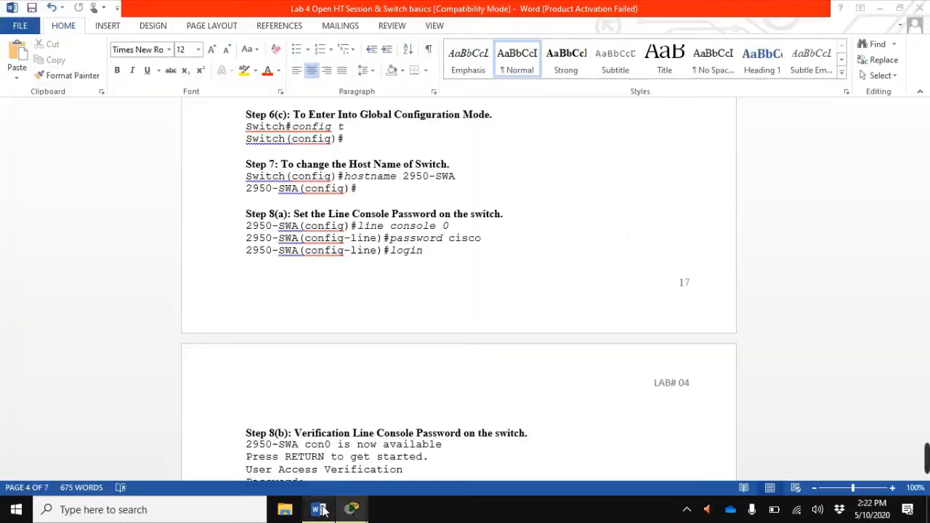
scroll(407, 345, "down", 9)
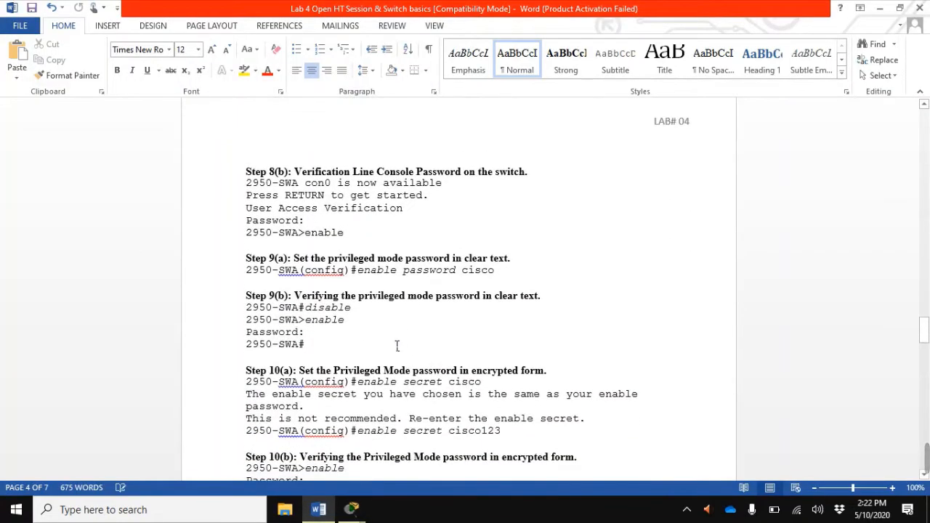
scroll(404, 346, "down", 8)
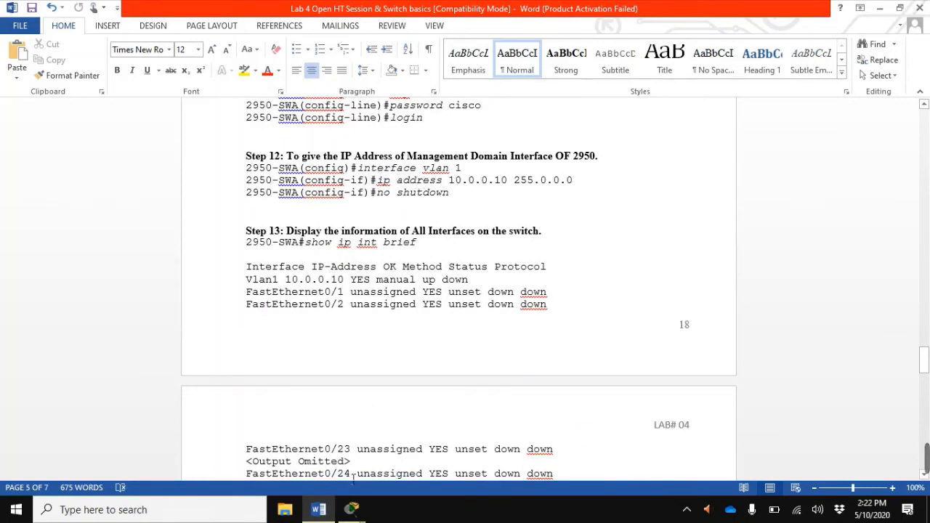
- Switch back to the Switch0 command line in Packet Tracer and enter interface configuration for vlan1
mouse_move(351, 513)
left_click(416, 472)
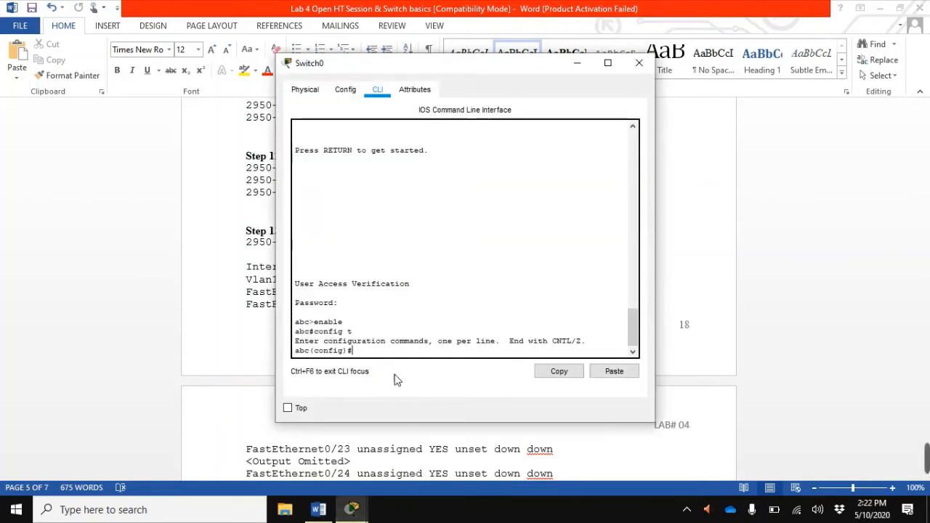
type("interface")
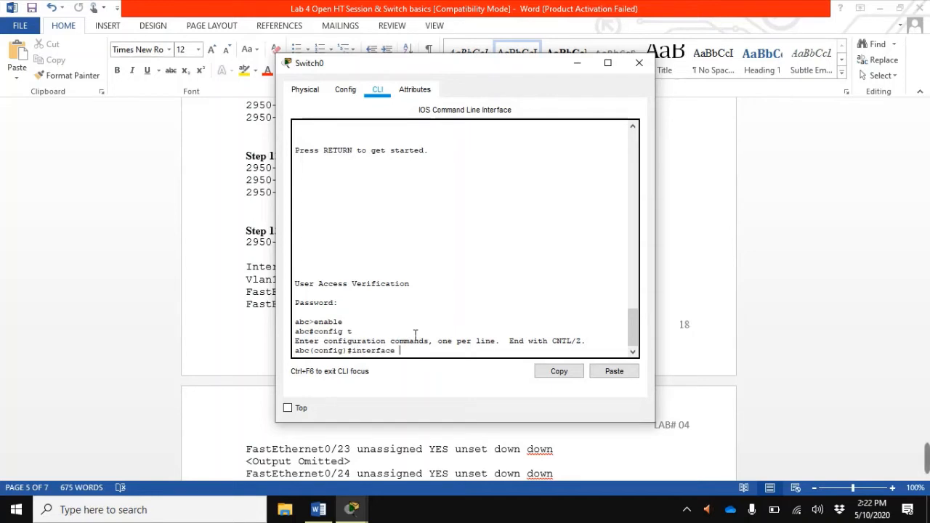
type(" vlan1")
key("Return")
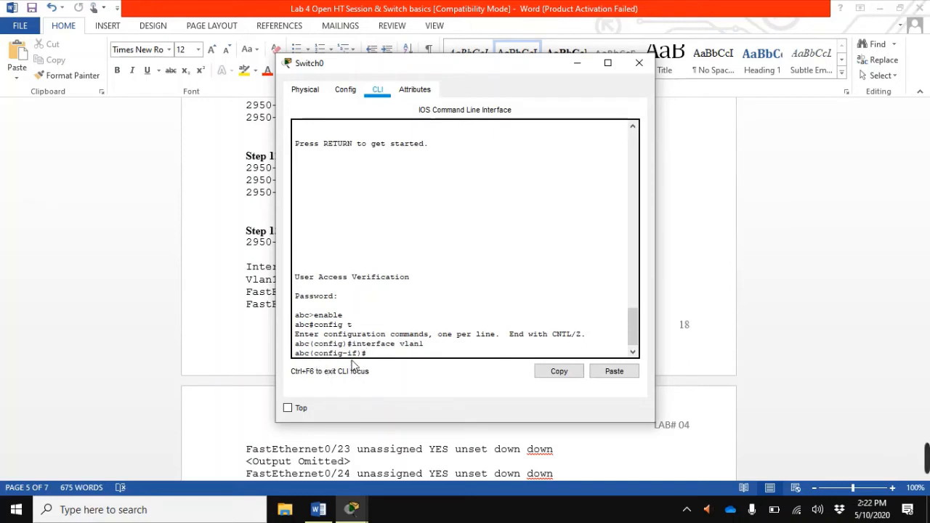
- Assign IP address 10.0.0.1 with subnet mask 255.0.0.0 to the vlan1 interface
type("ip address 10.")
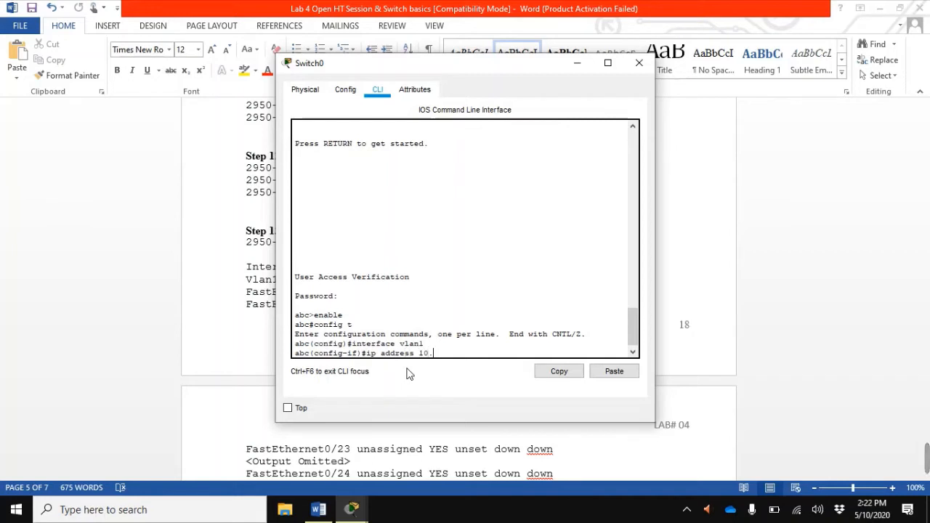
type("0.0.1")
type("255.0.0.0")
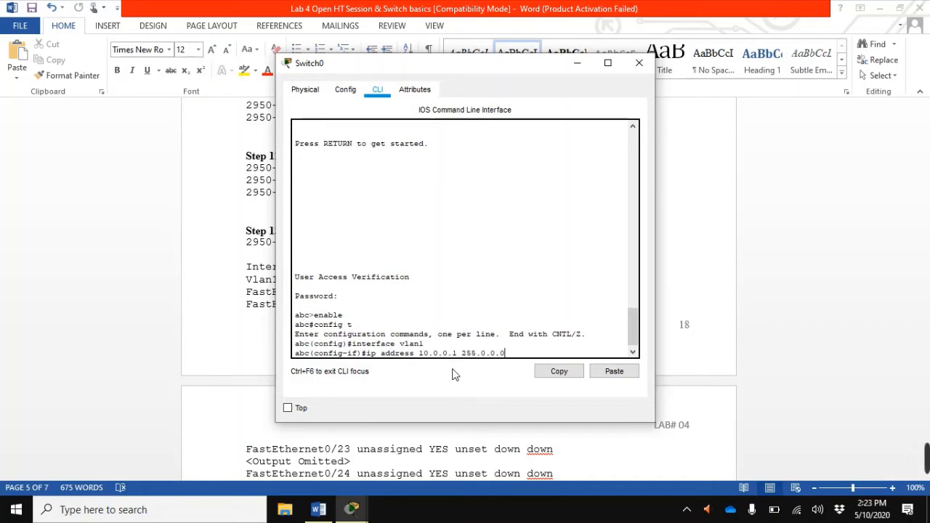
key("Return")
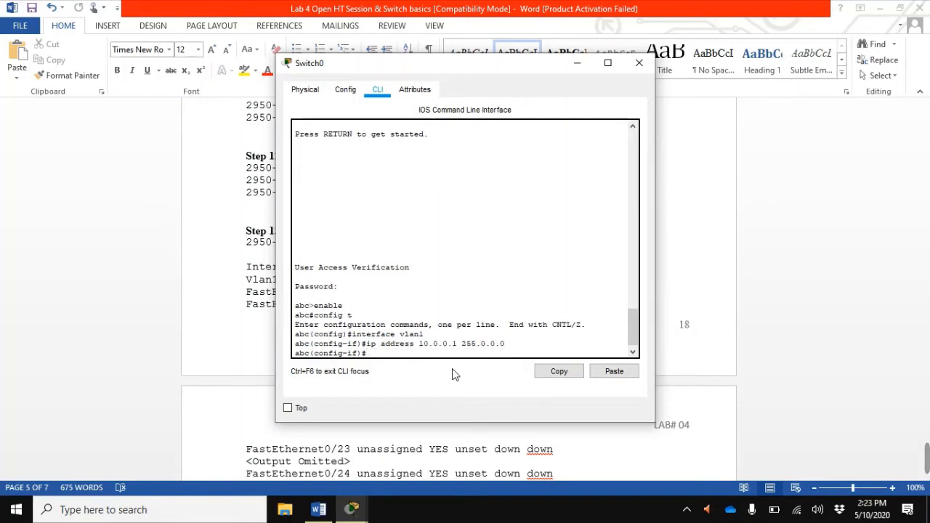
- Check step 12 in the Lab 4 manual and enable the vlan1 interface on Switch0 with no shutdown
left_click(229, 320)
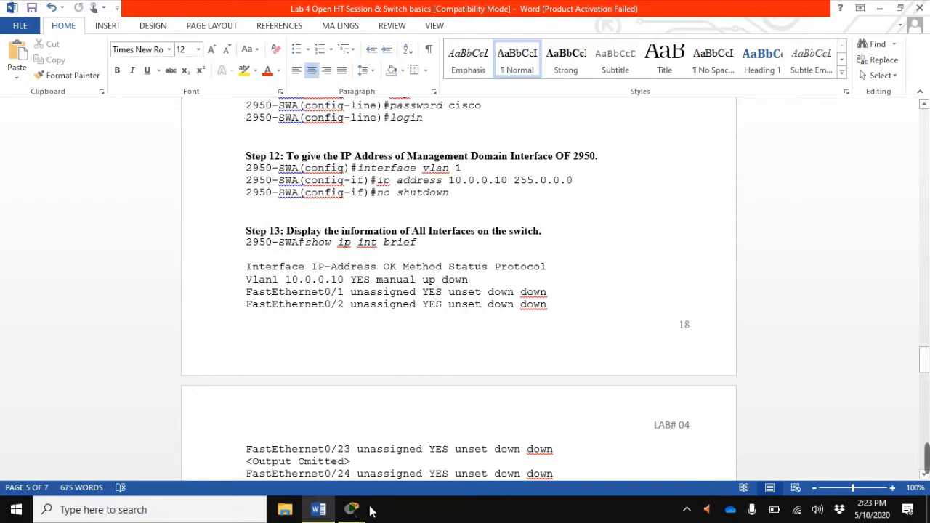
mouse_move(356, 511)
left_click(426, 443)
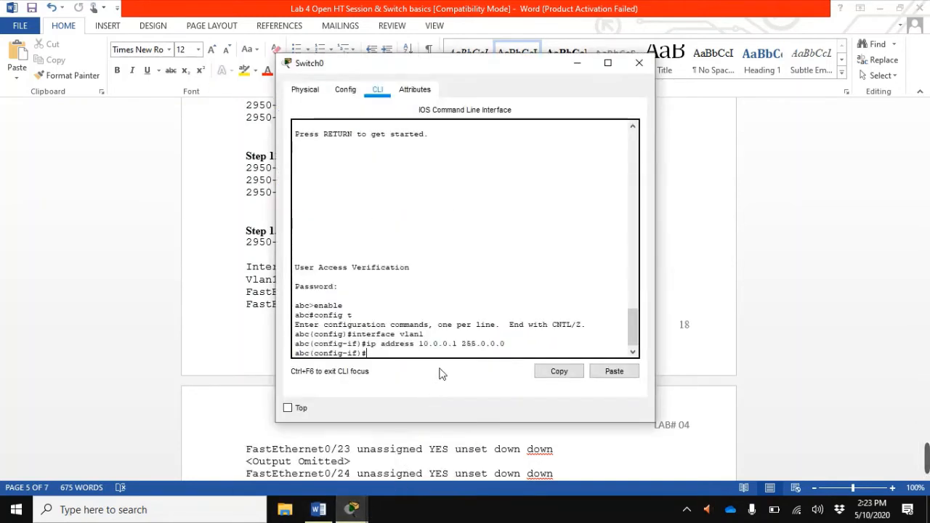
type("shutodw")
key("BackSpace")
key("BackSpace")
type("wn")
key("BackSpace")
key("BackSpace")
key("BackSpace")
key("BackSpace")
key("BackSpace")
key("BackSpace")
key("BackSpace")
key("BackSpace")
type("no shutdown")
key("Return")
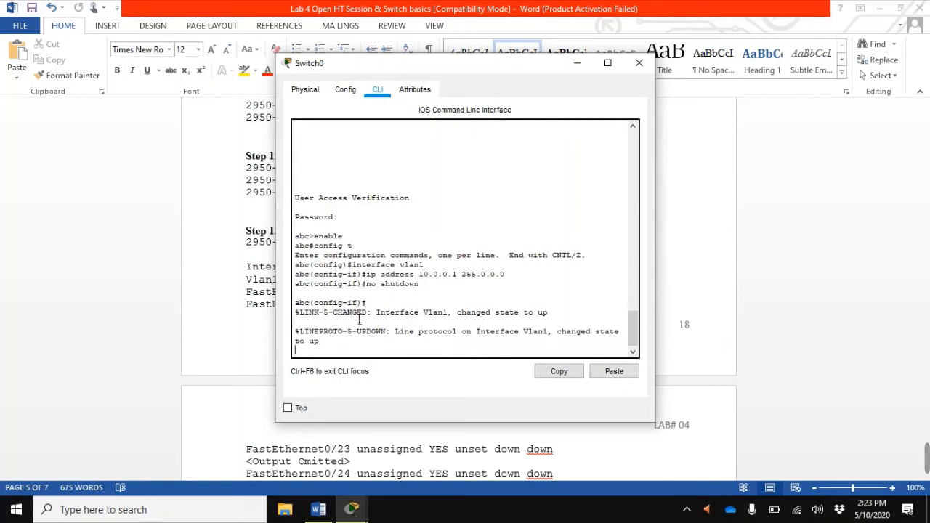
key("Return")
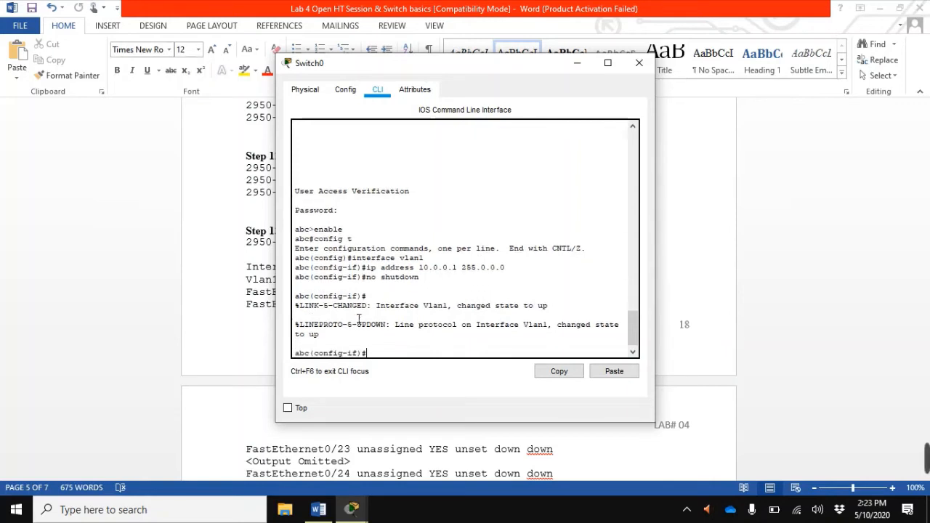
- Exit interface configuration and global configuration to return to the privileged prompt on switch abc
type("exit")
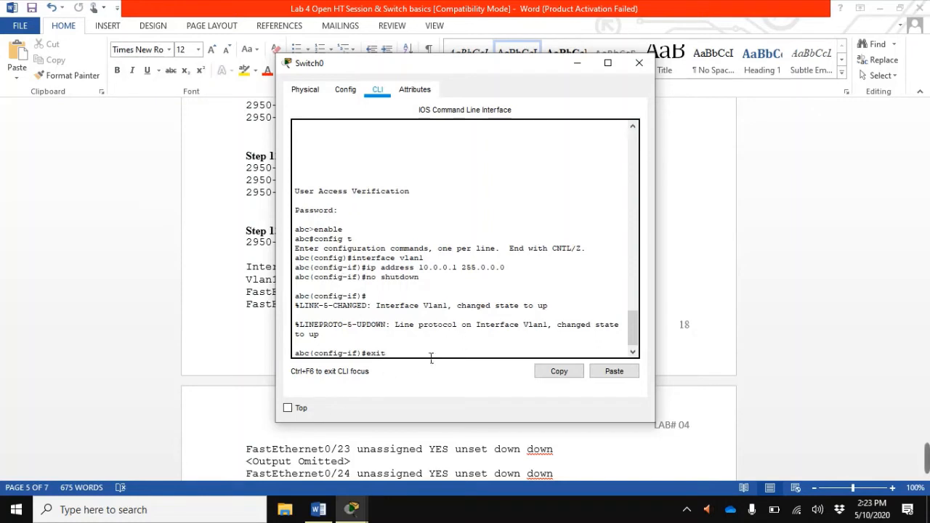
key("Return")
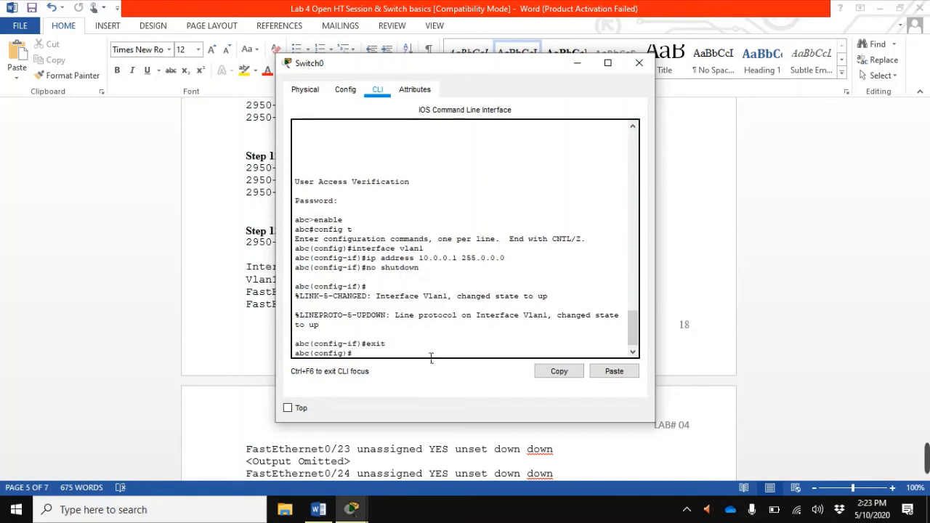
type("exit")
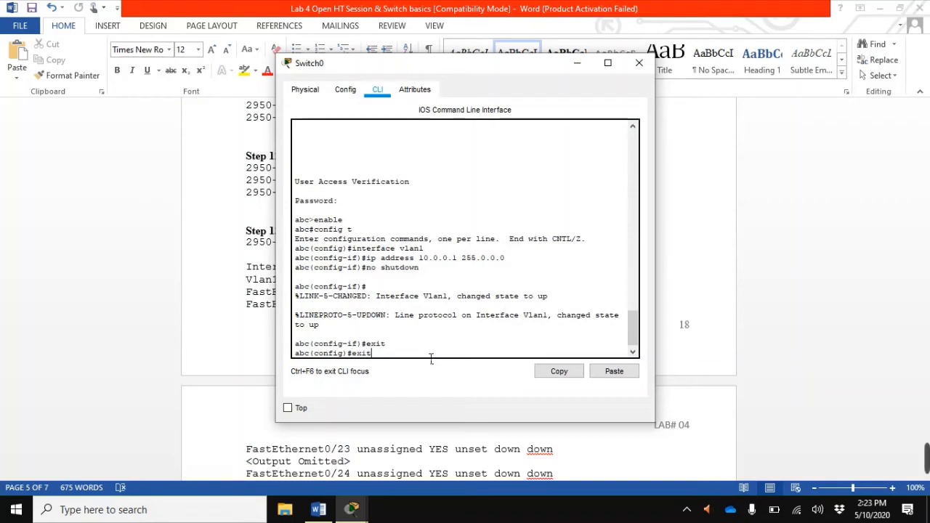
key("Return")
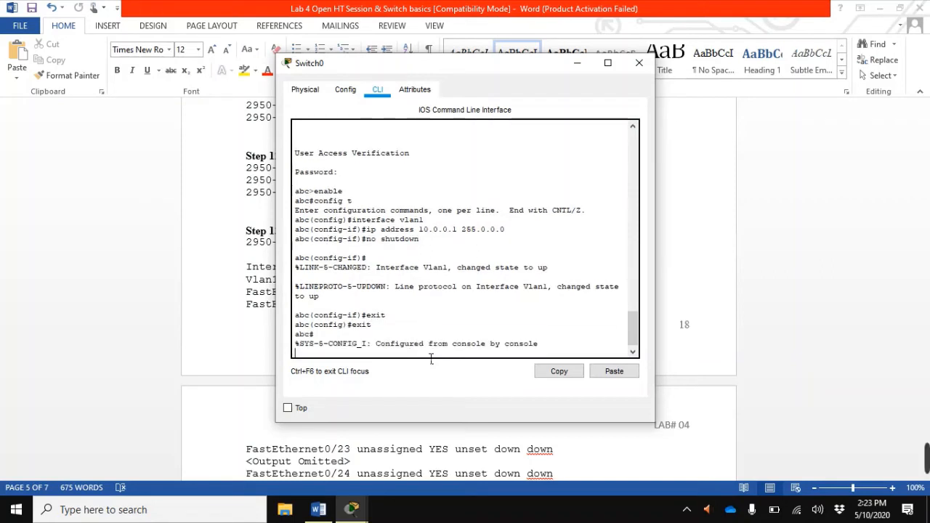
left_click_drag(355, 64, 421, 67)
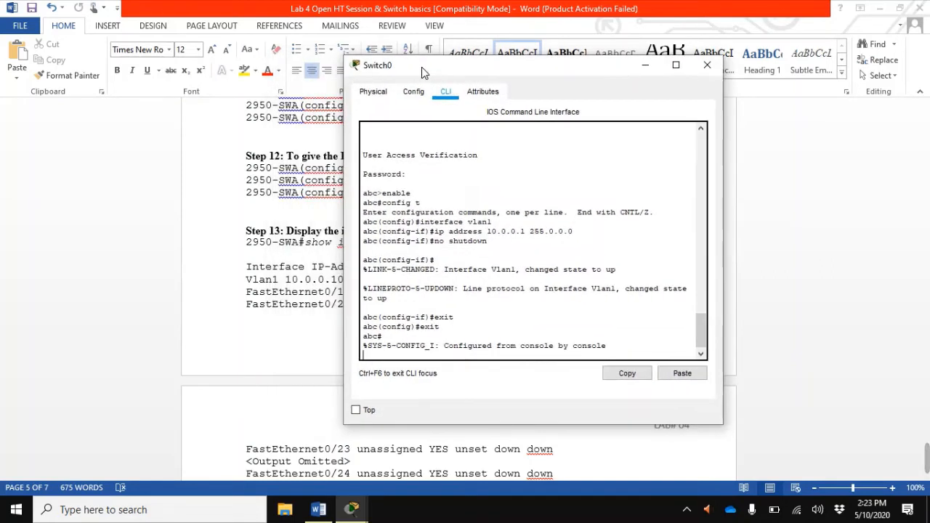
key("Return")
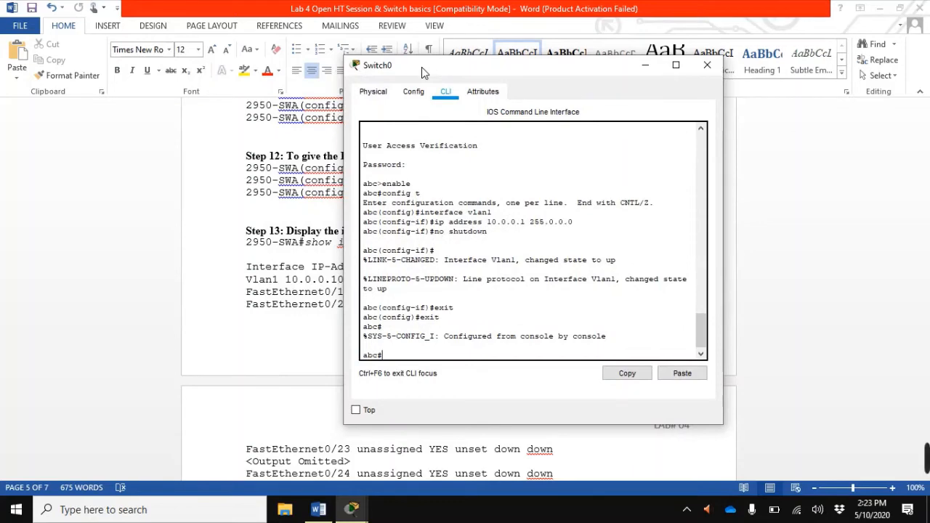
- Place the Switch0 window beside the manual's step 13 and run show ip int brief
mouse_move(421, 67)
left_mouse_down()
mouse_move(550, 54)
mouse_move(499, 72)
mouse_move(415, 73)
left_mouse_up()
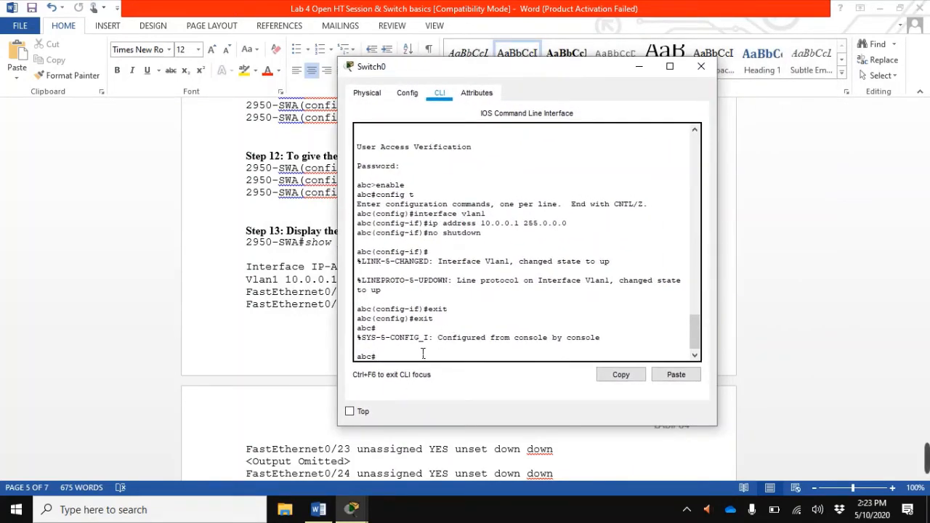
left_click_drag(509, 67, 484, 71)
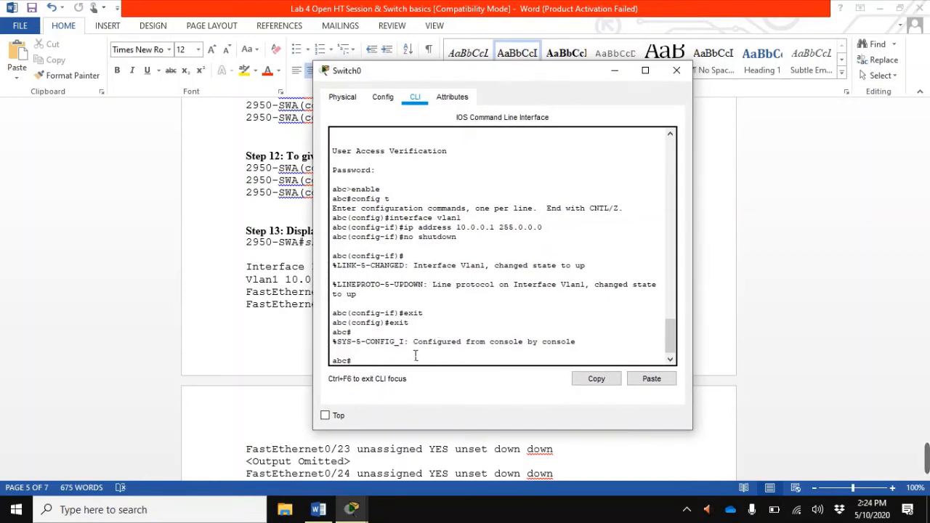
left_click_drag(466, 80, 592, 64)
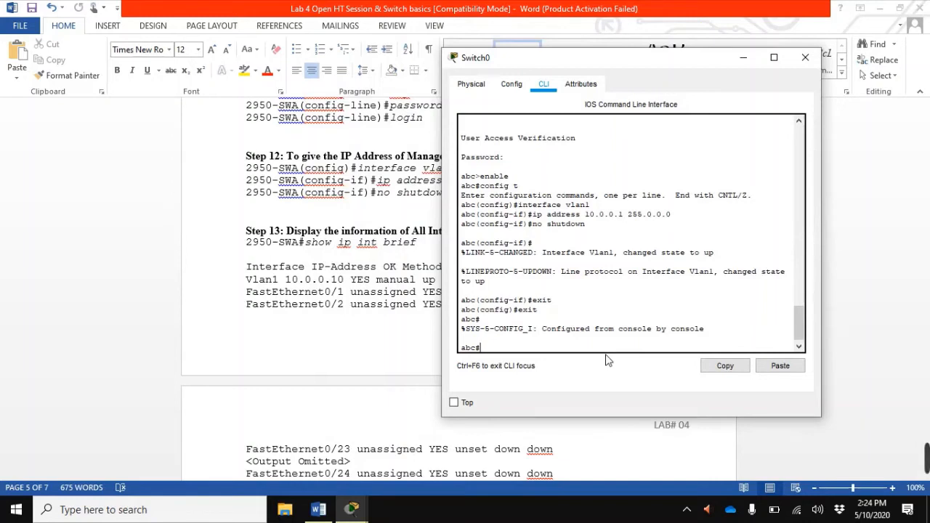
type("show ip int")
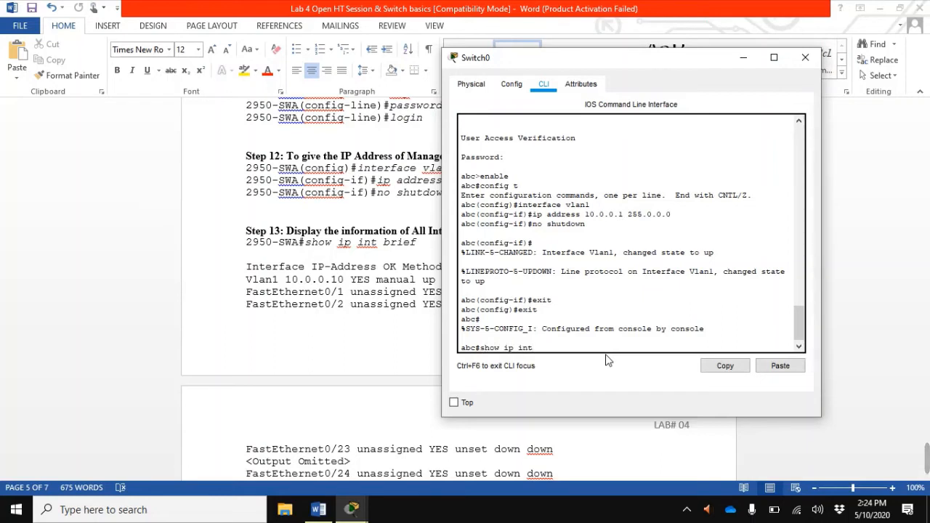
type(" brief")
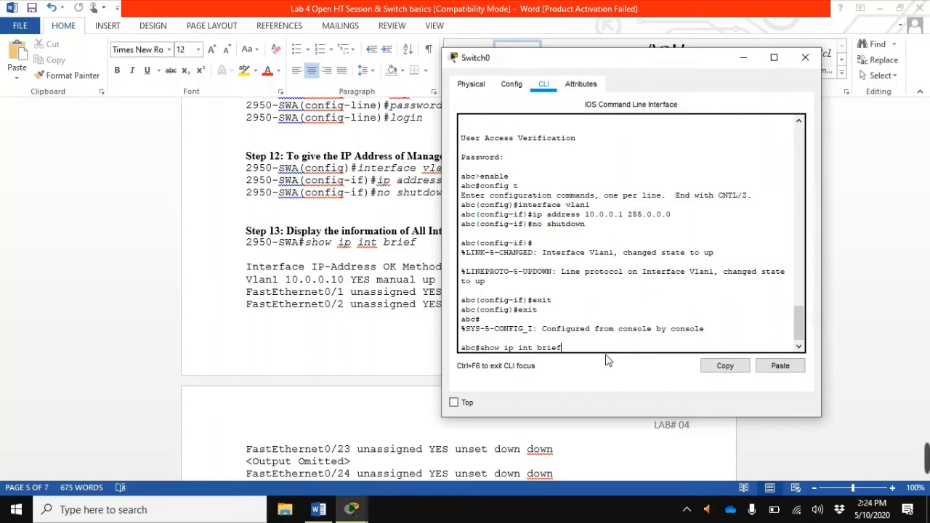
key("Return")
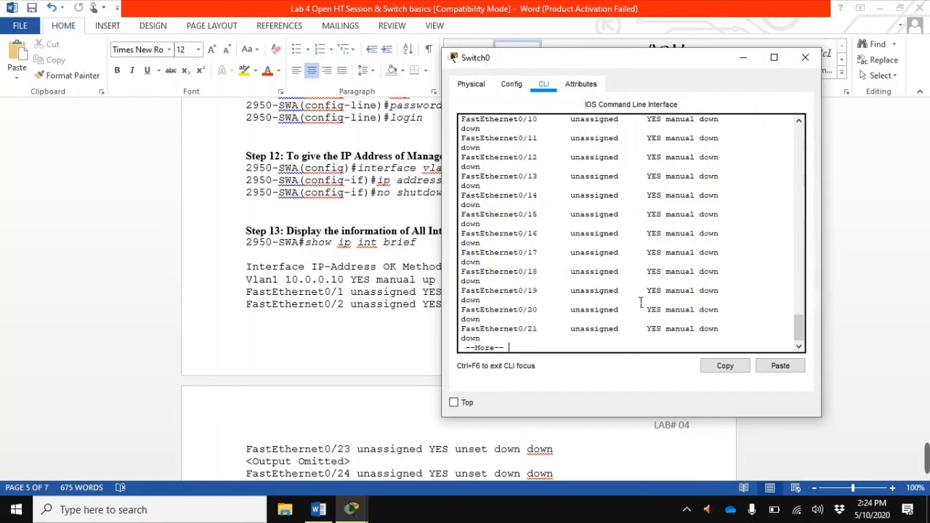
- Examine the interface status list in the Switch0 command line alongside the Packet Tracer topology
scroll(621, 294, "up", 4)
scroll(622, 295, "up", 7)
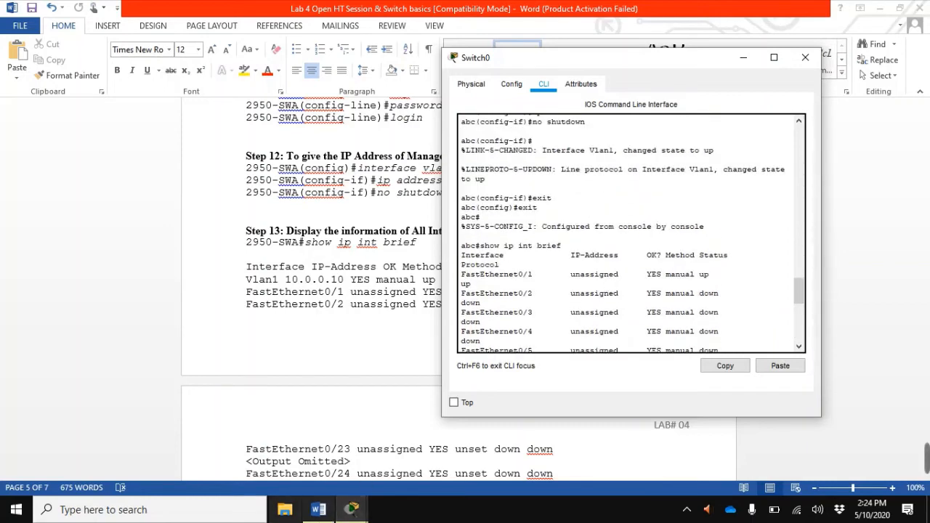
left_click(316, 480)
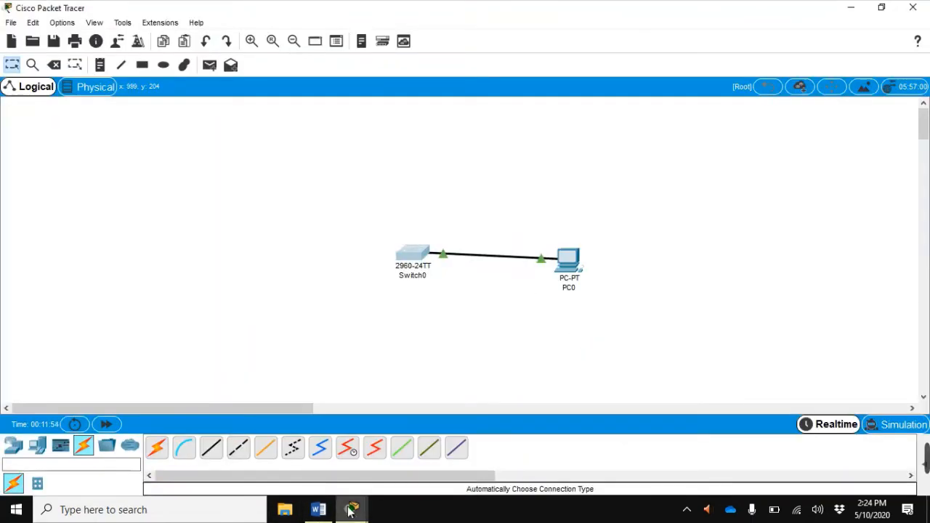
mouse_move(349, 511)
left_click(421, 444)
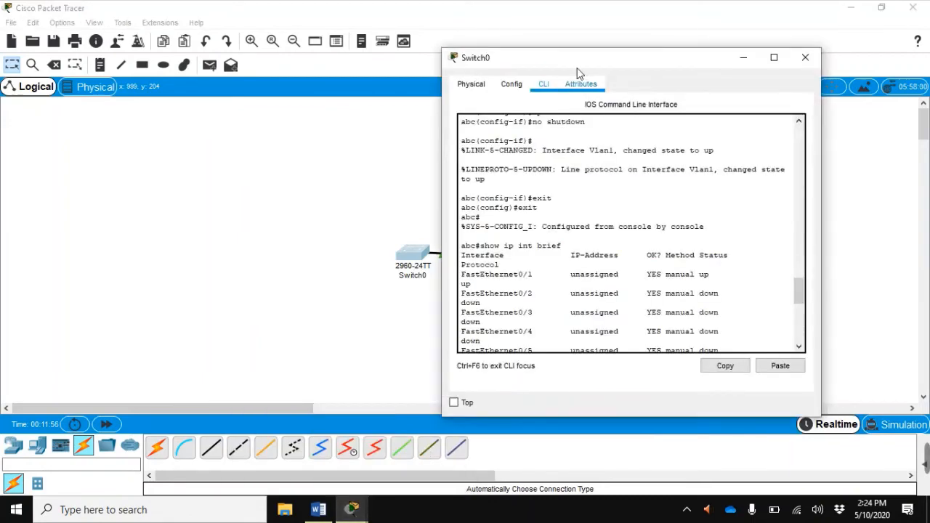
left_click_drag(527, 63, 111, 68)
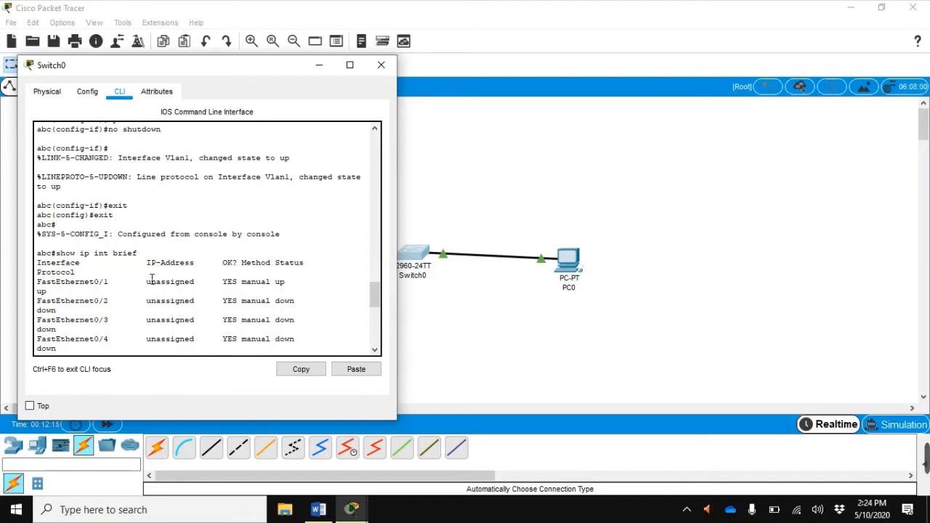
scroll(151, 278, "down", 10)
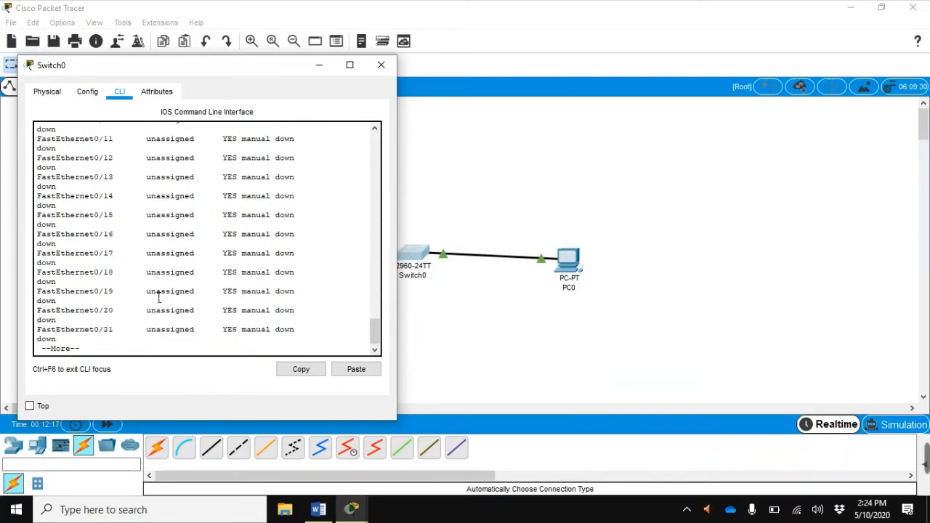
scroll(158, 296, "up", 15)
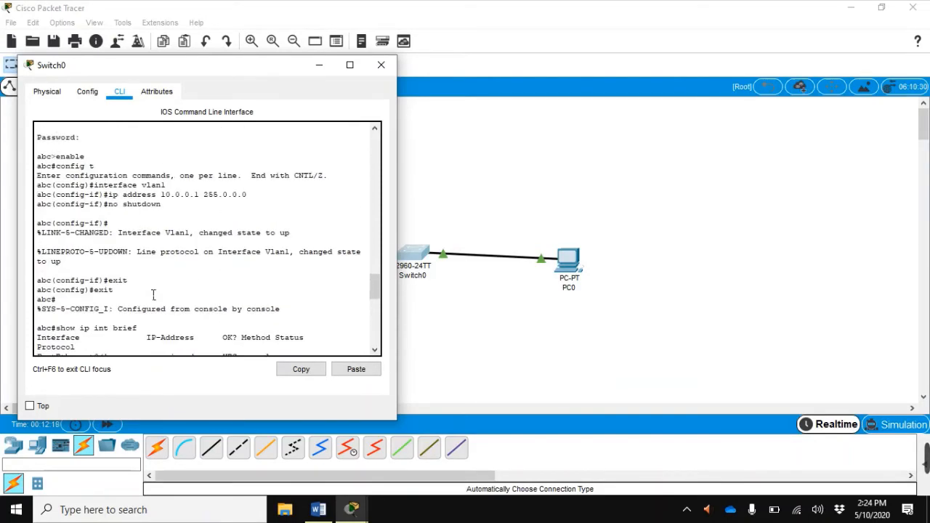
scroll(153, 294, "down", 2)
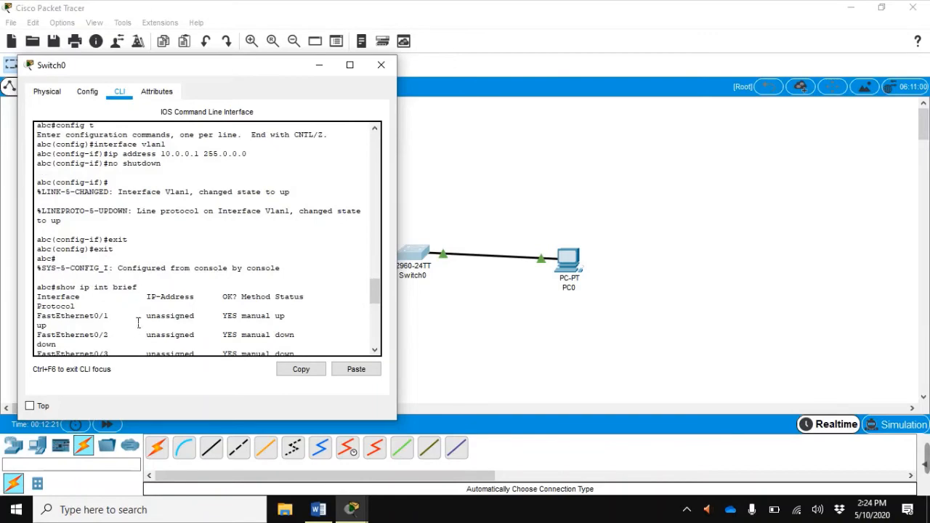
- Close the Switch0 window, read steps 14 to 27 of the Lab 4 manual in Word, and return to Packet Tracer
left_click(381, 64)
left_click(317, 514)
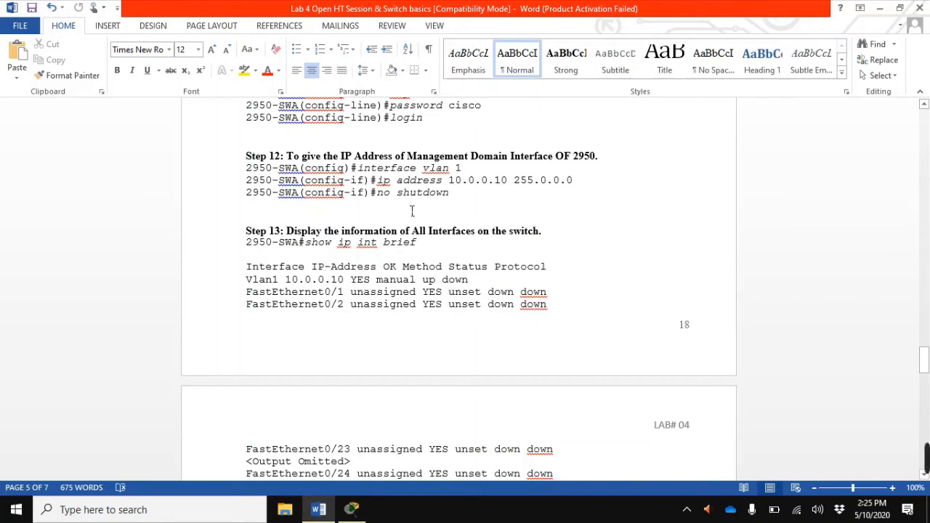
scroll(415, 209, "down", 1)
scroll(420, 210, "down", 8)
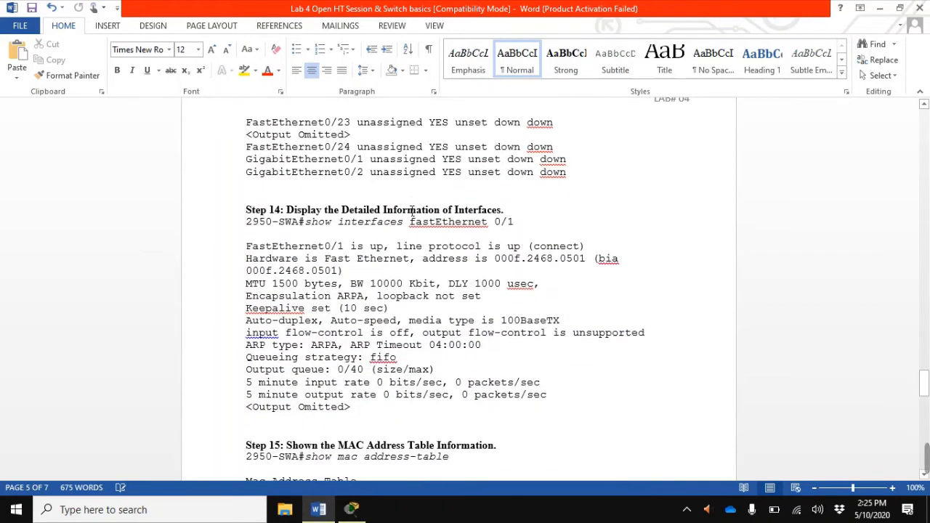
scroll(411, 211, "down", 5)
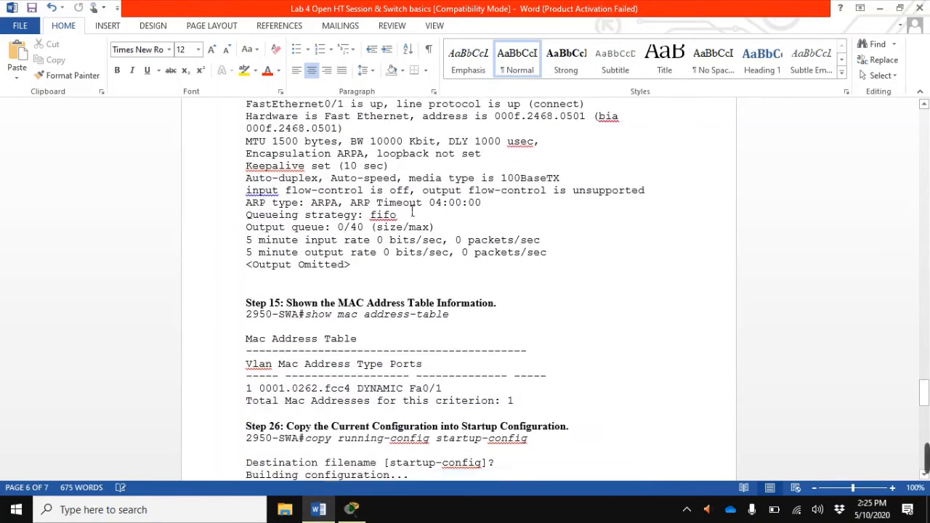
scroll(411, 210, "down", 3)
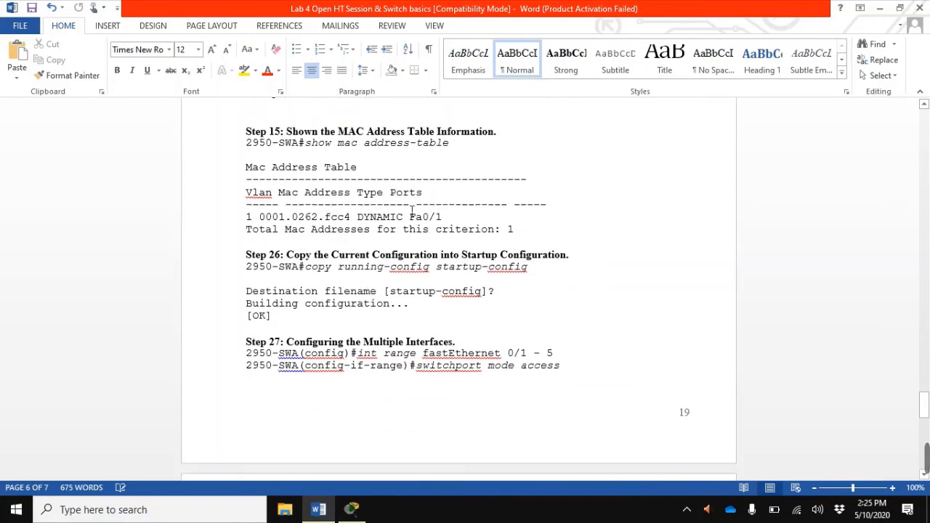
scroll(412, 211, "down", 4)
scroll(412, 211, "up", 7)
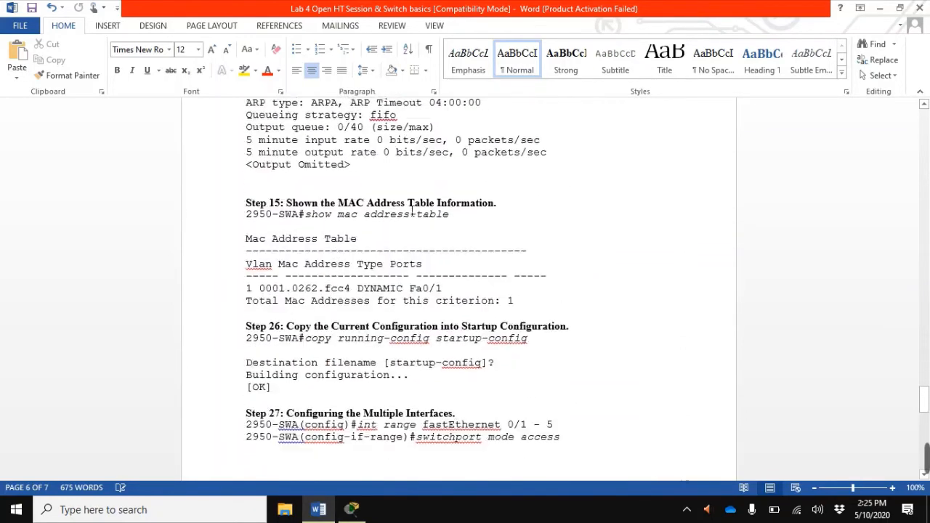
scroll(411, 211, "up", 1)
left_click(349, 510)
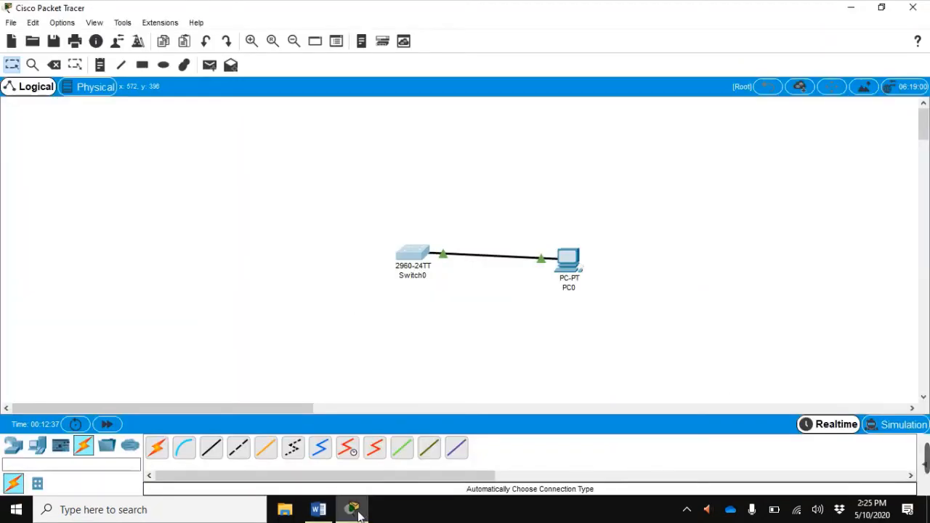
- Reopen Switch0's command line and page through the rest of the interface list to the privileged prompt
left_click(413, 256)
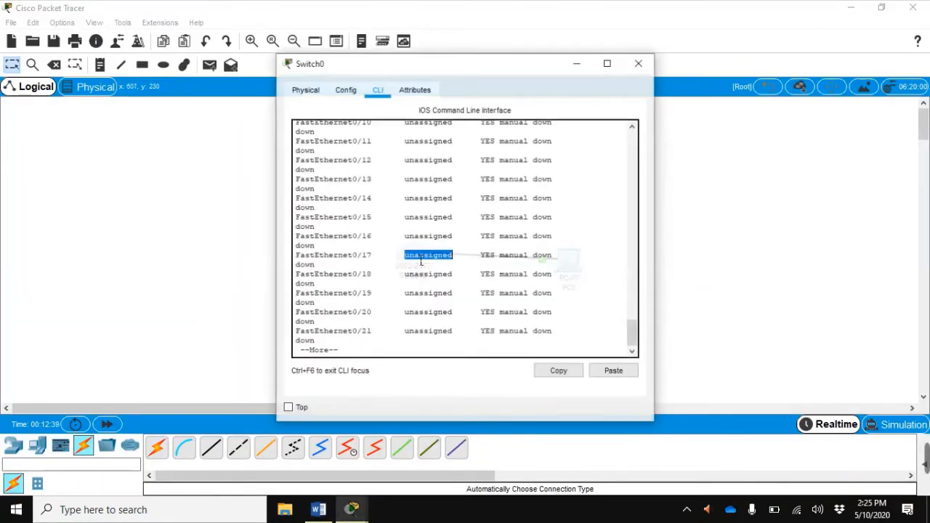
left_click(369, 346)
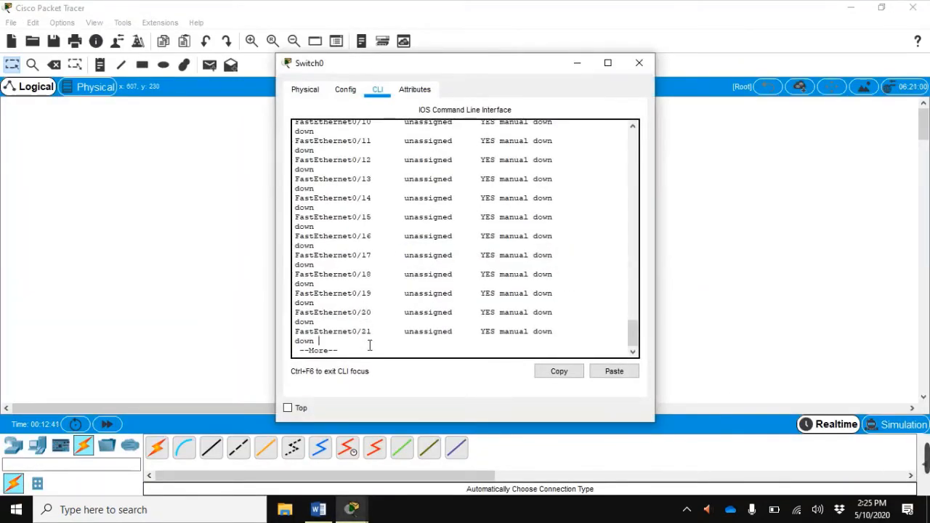
key("Return")
key("Return")
key("Return")
key("Return")
key("Return")
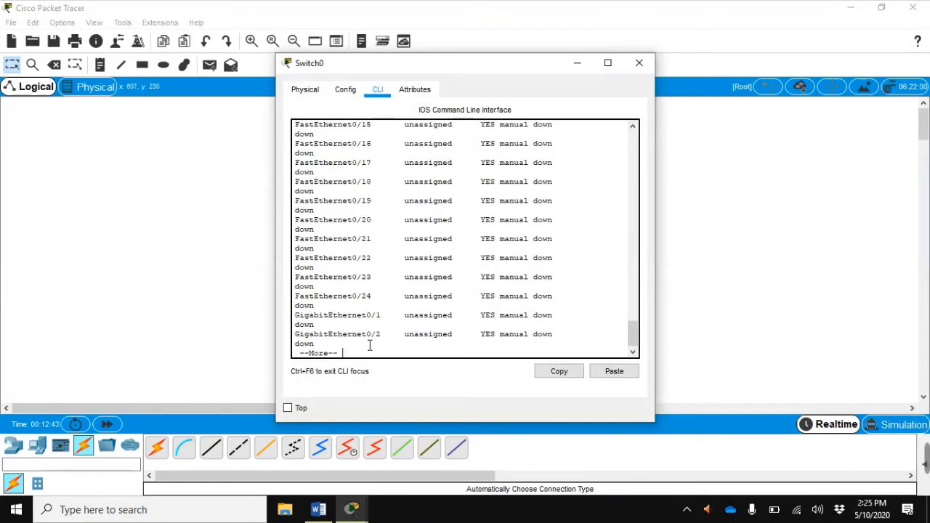
key("Return")
key("Return")
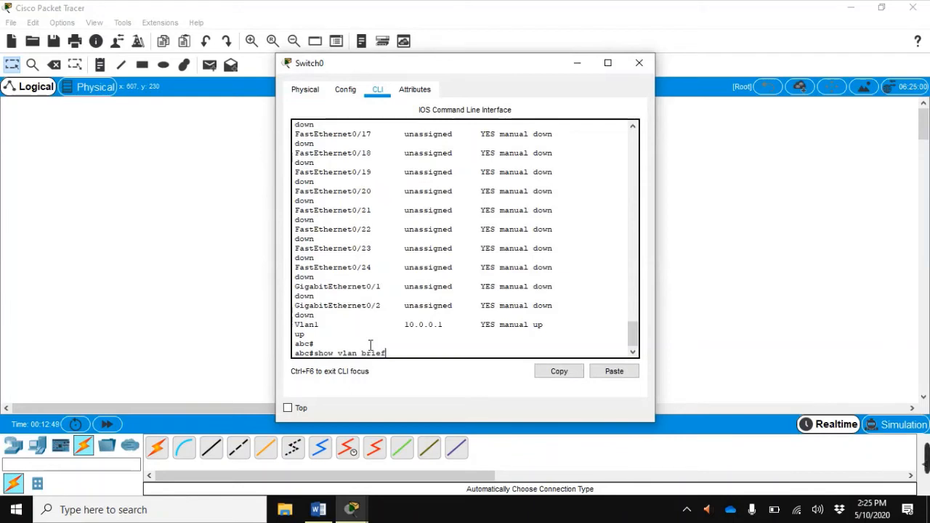
- Run show vlan brief on the switch and move the Switch0 window clear of the topology
key("Return")
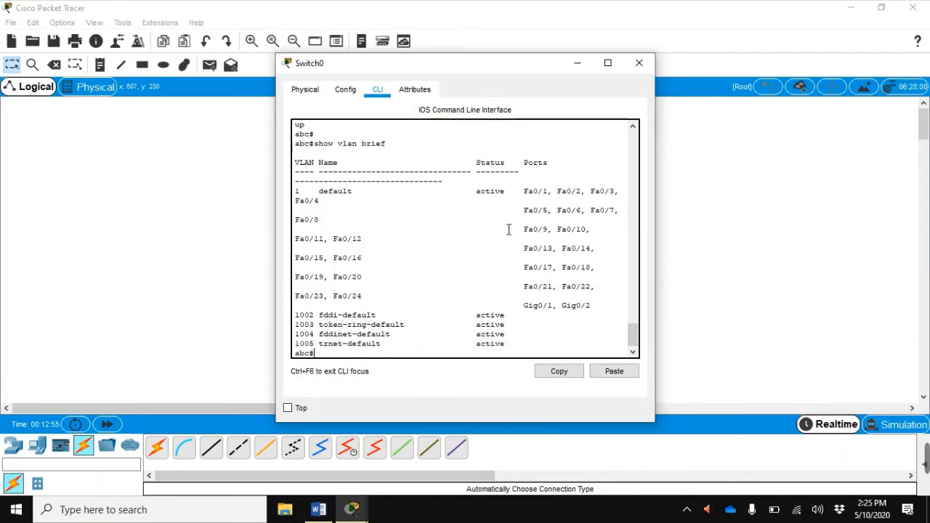
left_click_drag(447, 63, 184, 55)
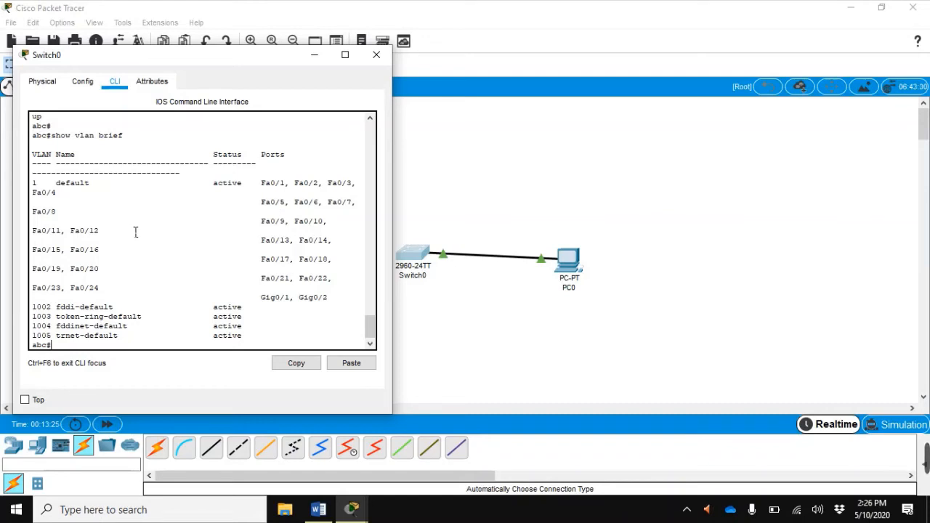
scroll(136, 232, "down", 1)
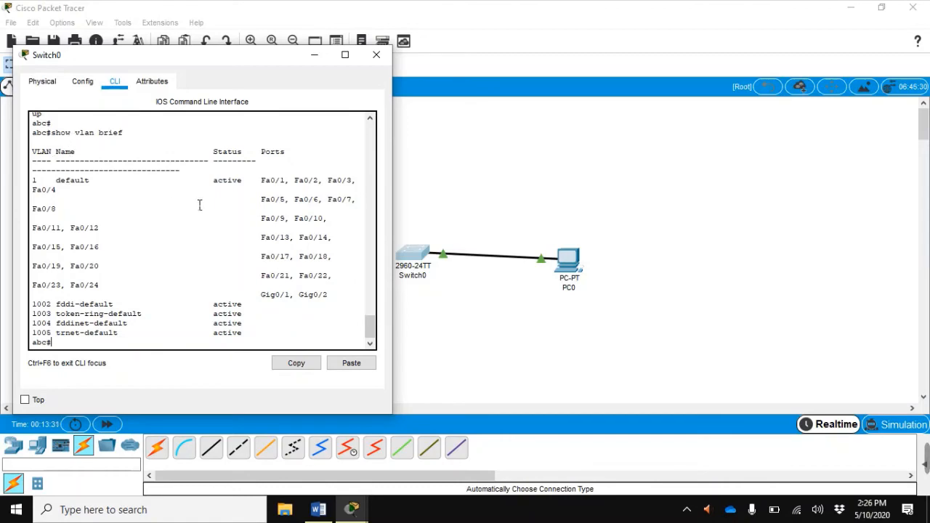
- Find step 15 of the Lab 4 manual in Word and try show mac-address table in the Switch0 command line
left_click(318, 510)
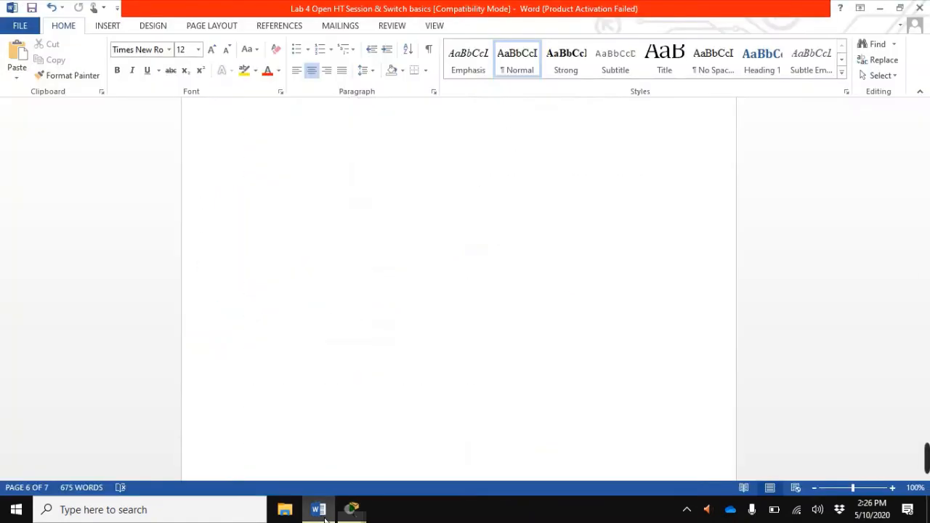
scroll(378, 285, "down", 2)
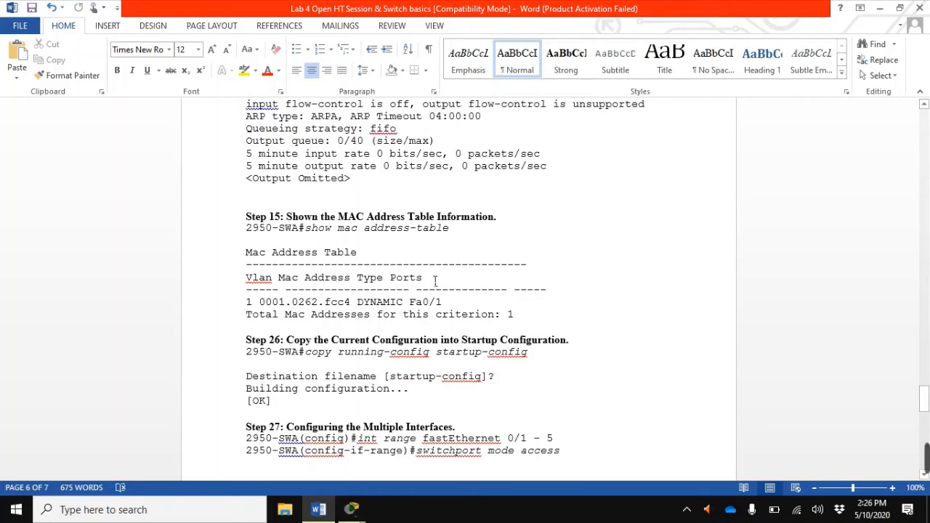
mouse_move(363, 509)
left_click(407, 476)
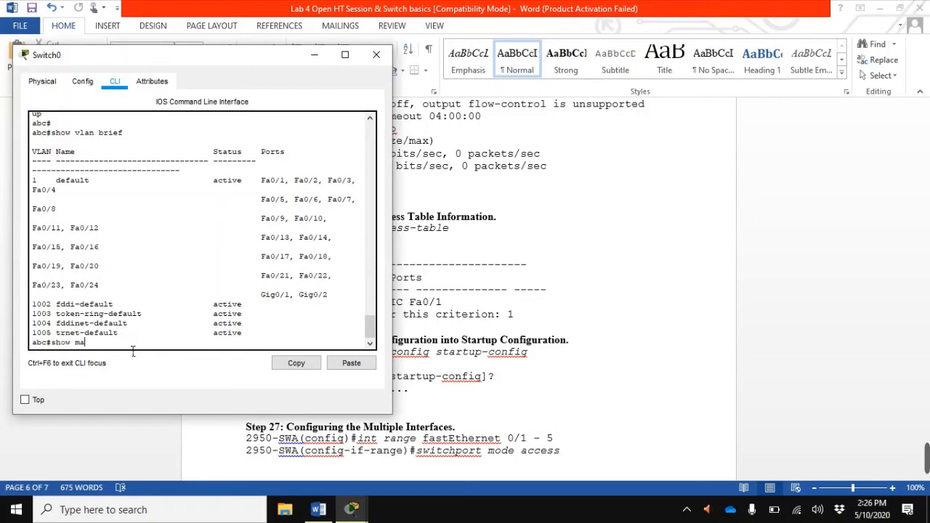
type("show mac-address table")
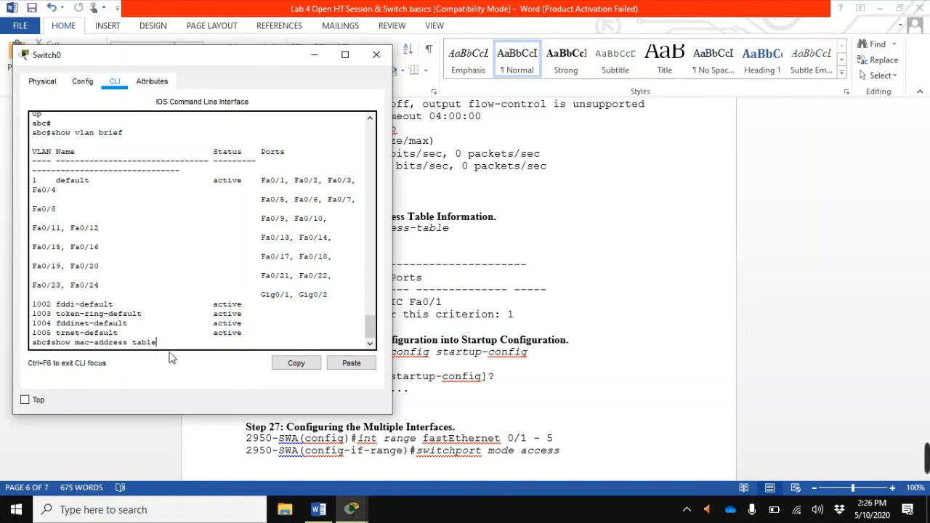
key("Return")
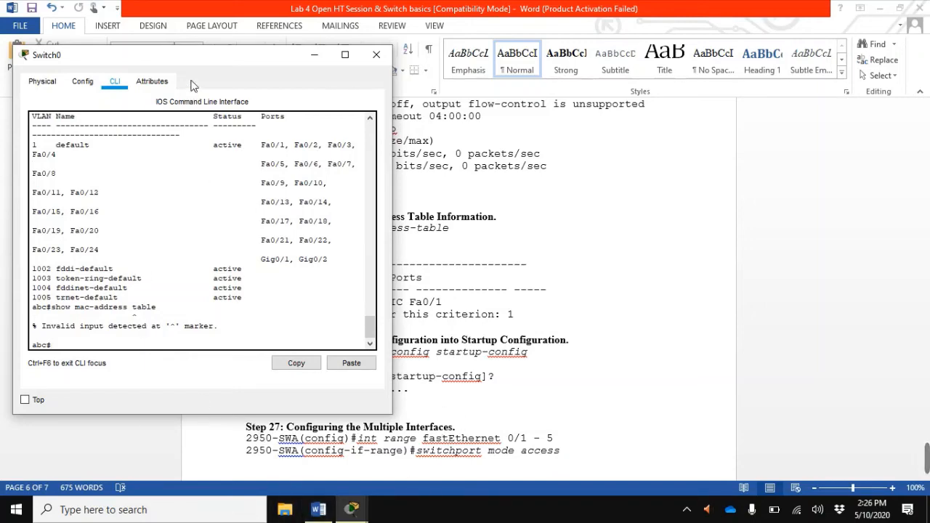
- Place the Switch0 window beside the manual's step 15 and run show mac address-table
left_click_drag(194, 64, 714, 79)
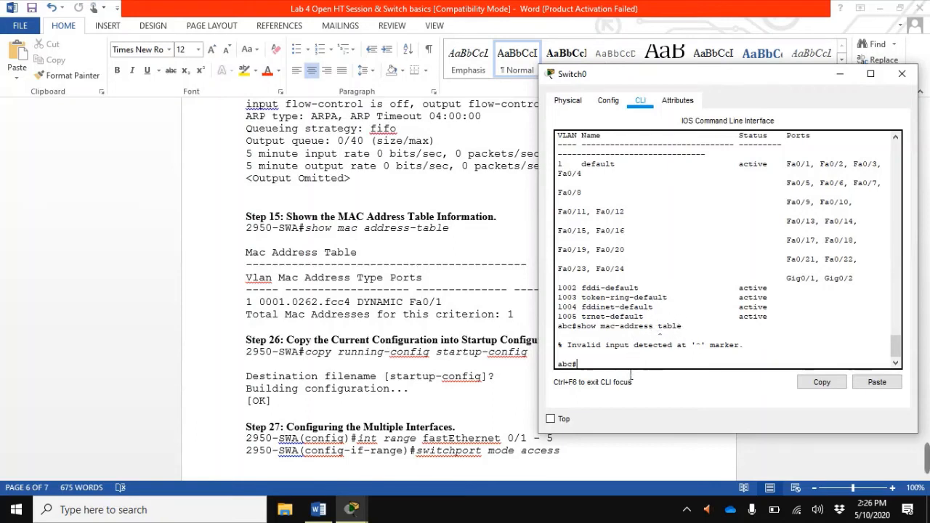
type("show mac ")
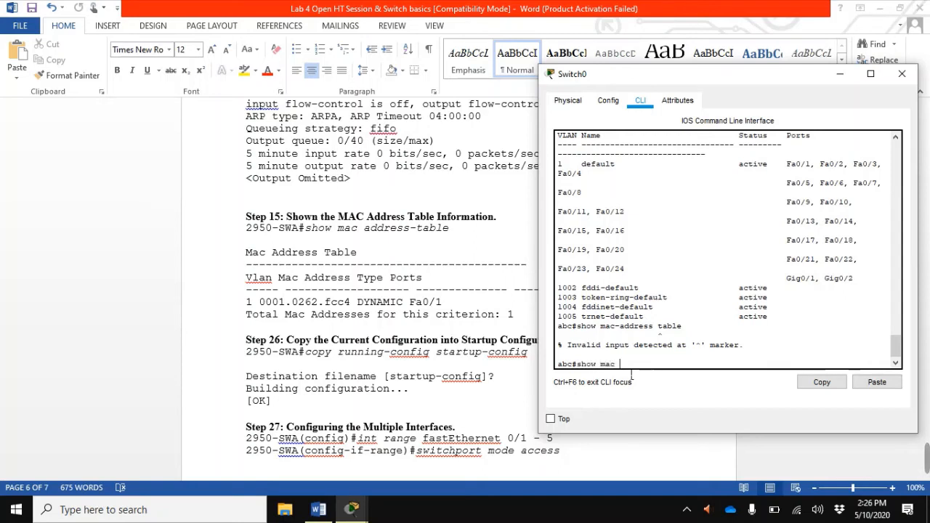
type("addre")
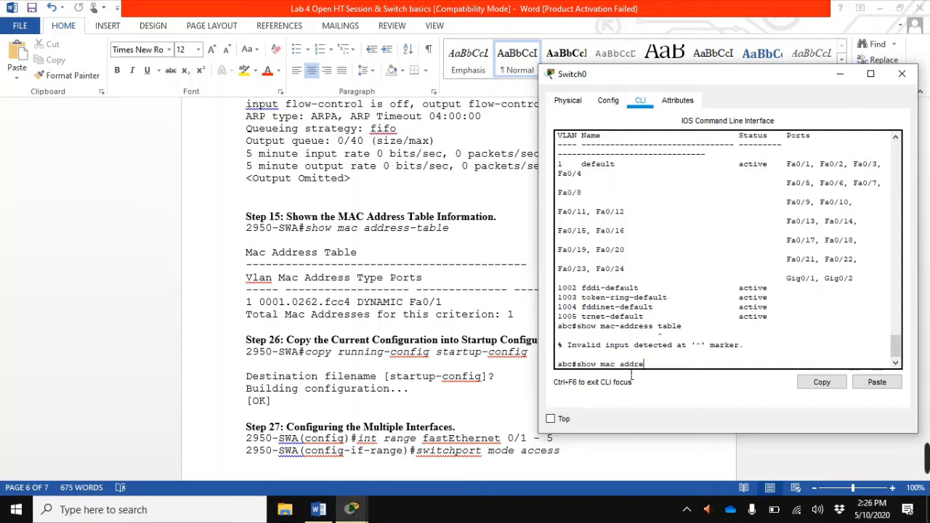
type("ss-tab")
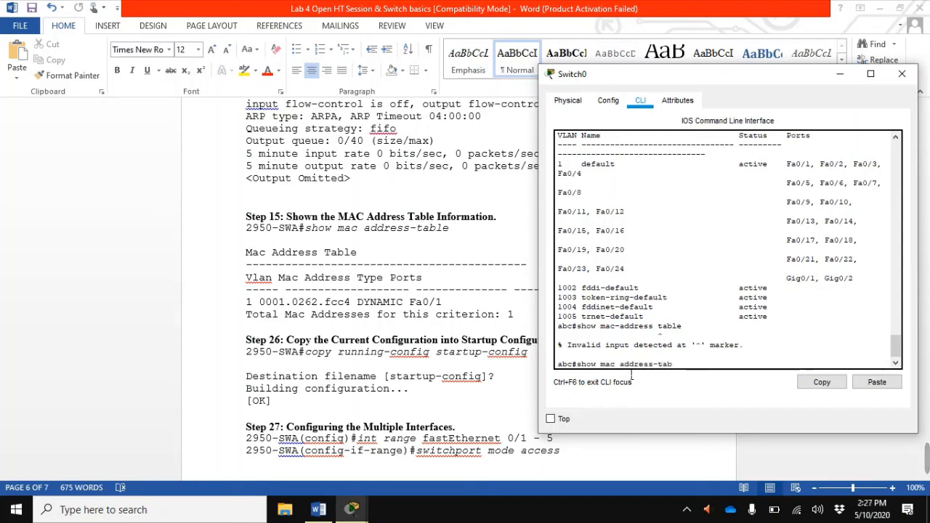
type("le")
key("Return")
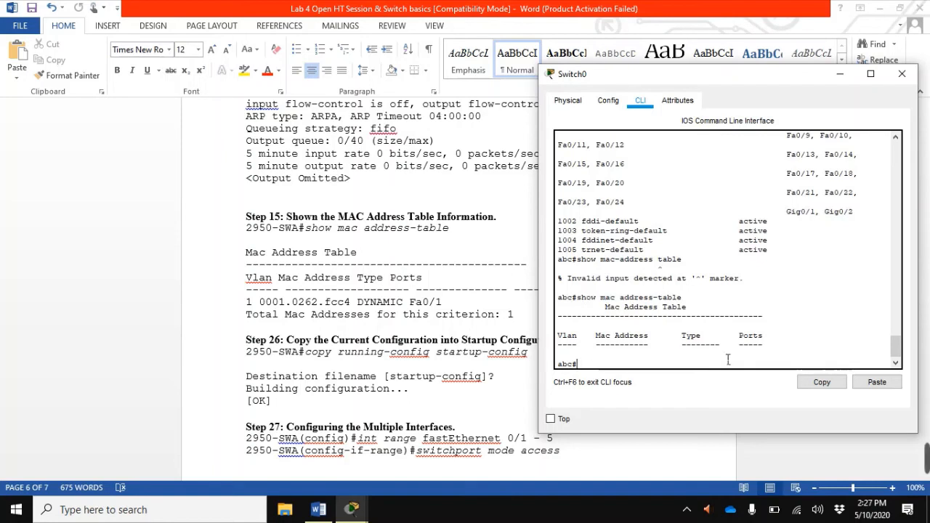
- Look over the Packet Tracer topology and read the Lab 4 manual in Word from step 15 to its last page
left_click(352, 509)
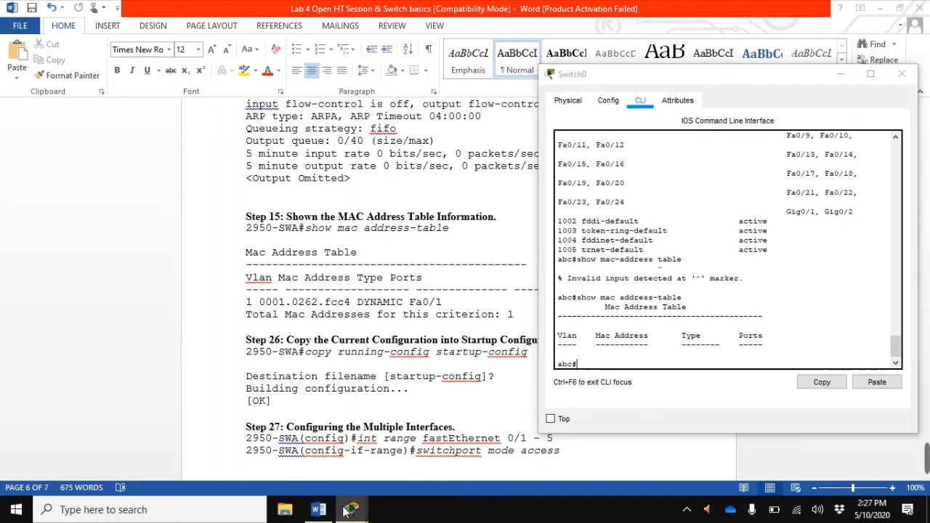
left_click(326, 474)
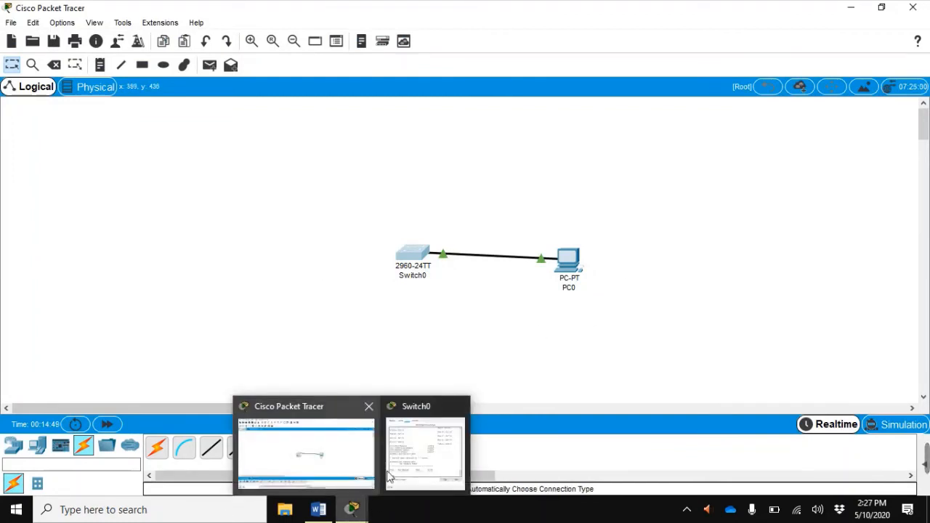
left_click(319, 510)
left_click(351, 509)
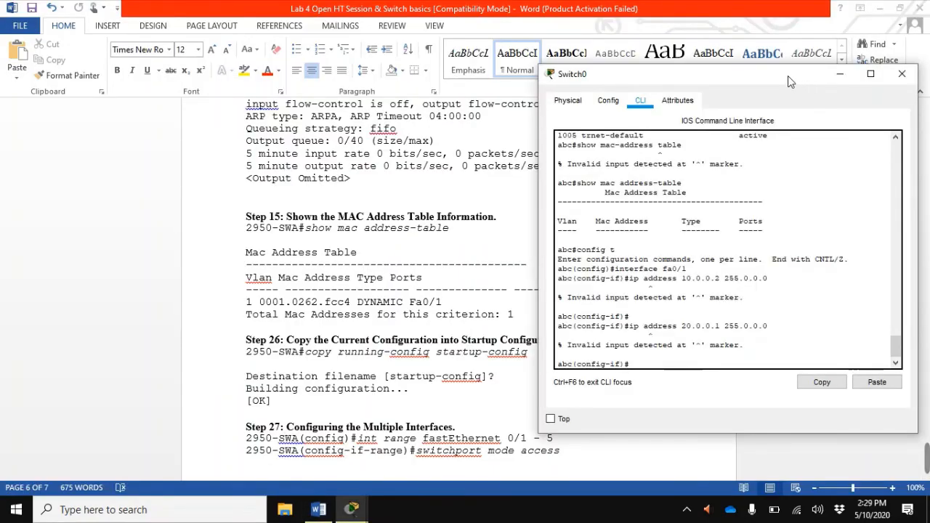
left_click(746, 86)
scroll(429, 305, "down", 12)
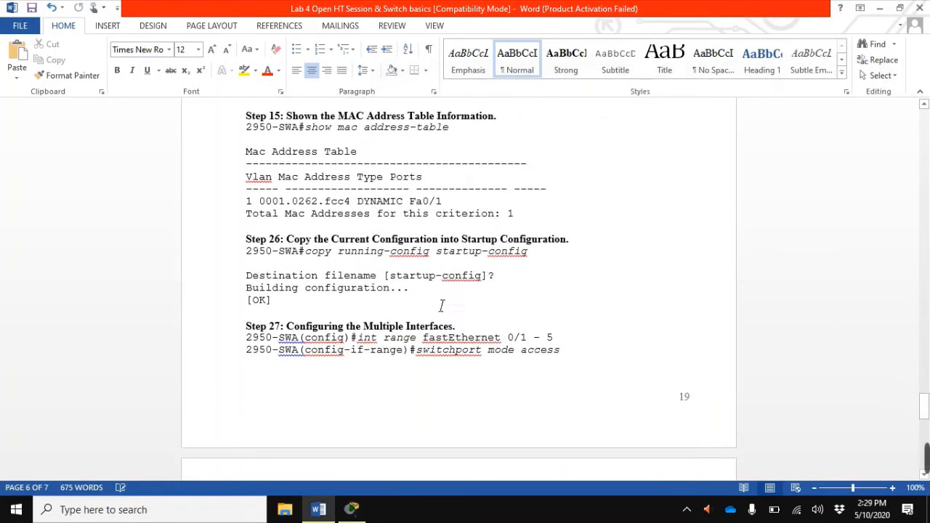
scroll(407, 304, "down", 6)
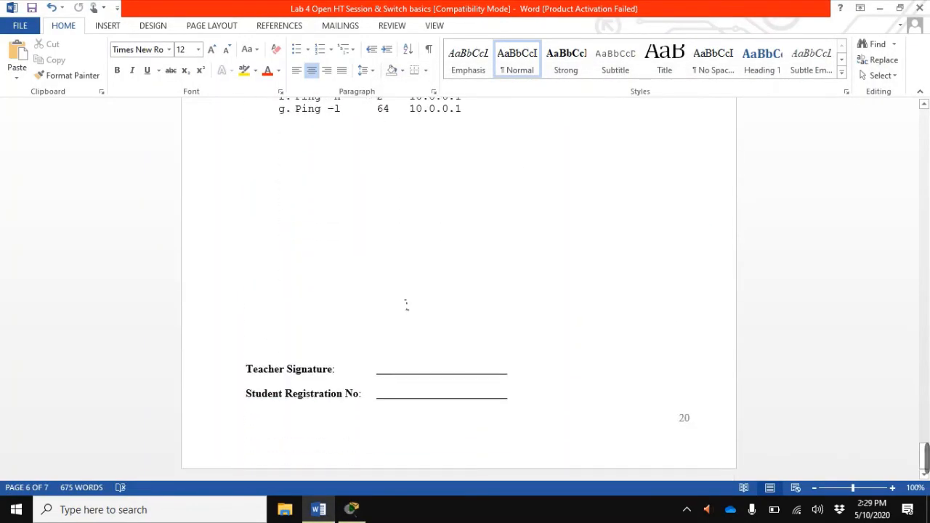
- Return to Packet Tracer and open the IP configuration of PC0
left_click(352, 510)
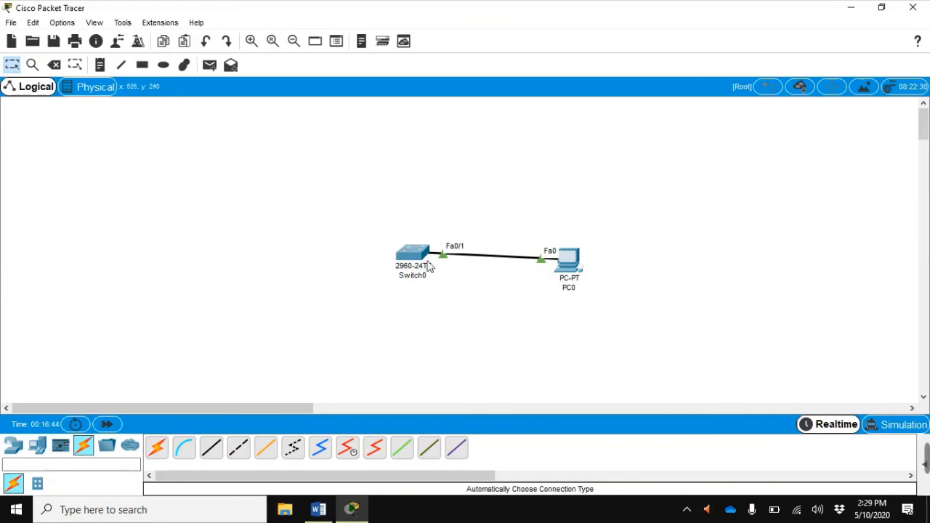
mouse_move(419, 260)
left_click(565, 264)
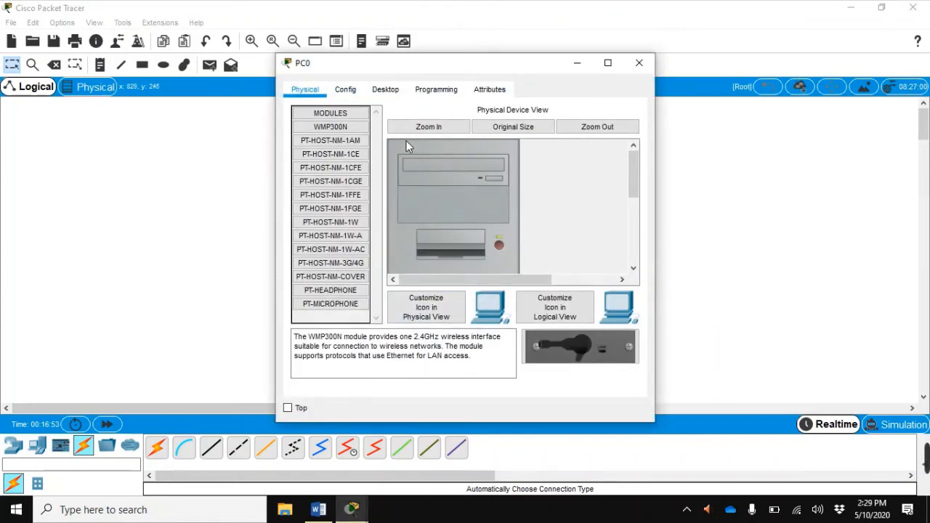
left_click(386, 92)
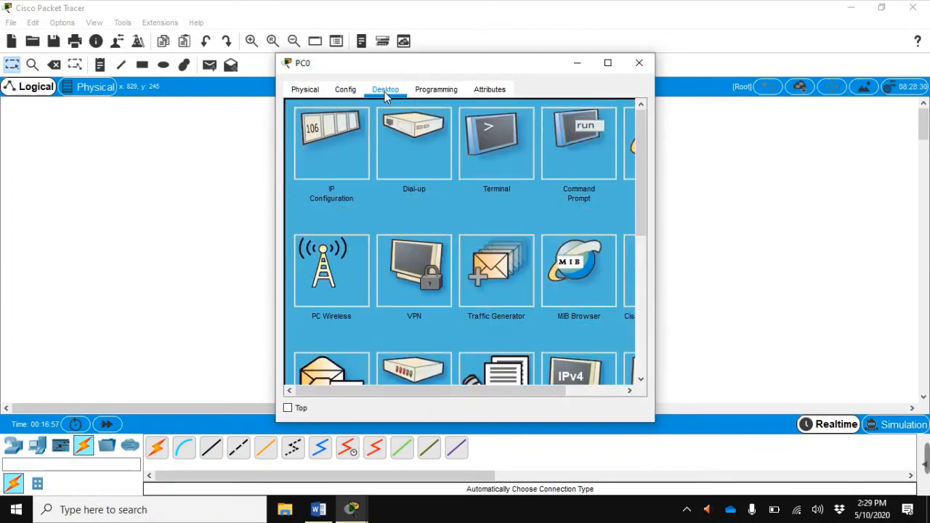
left_click(322, 151)
- Try to assign 10.0.0.1 as the static IP address of PC0
left_click(432, 186)
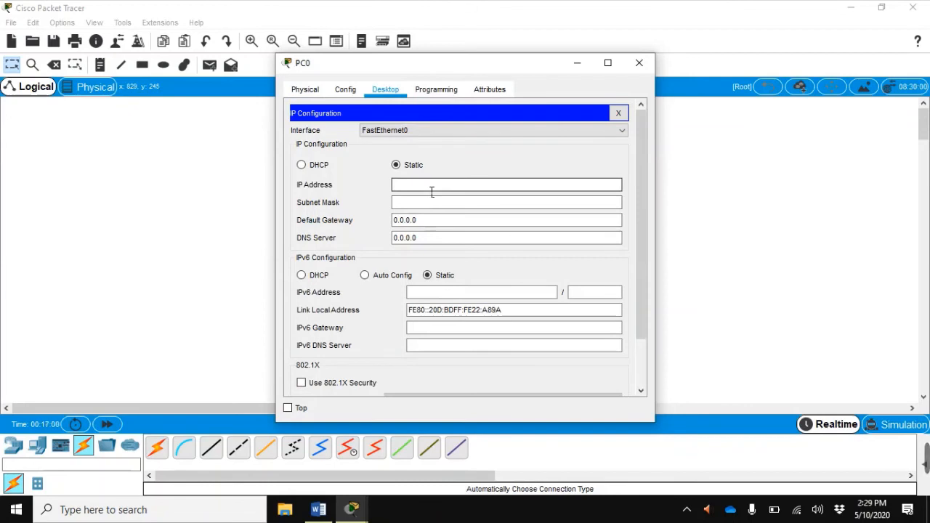
type("10.0.0.1")
left_click(432, 202)
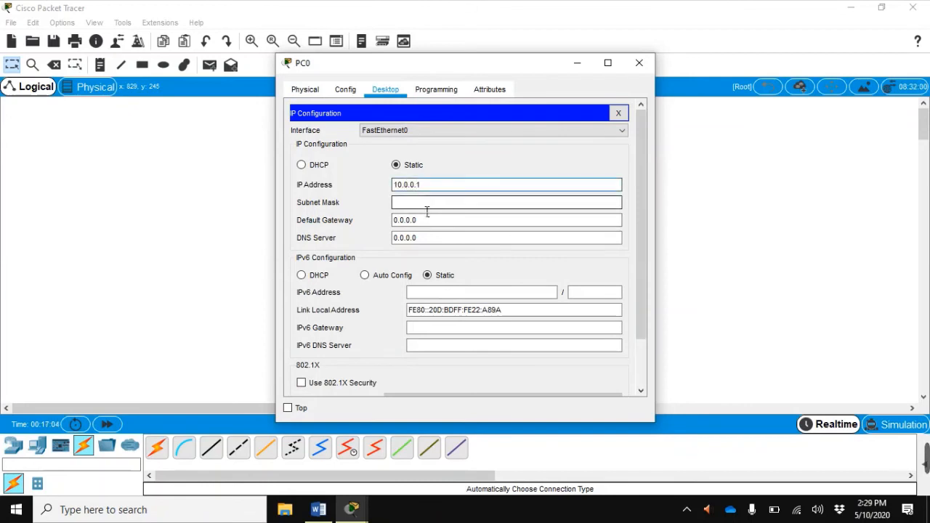
key("Tab")
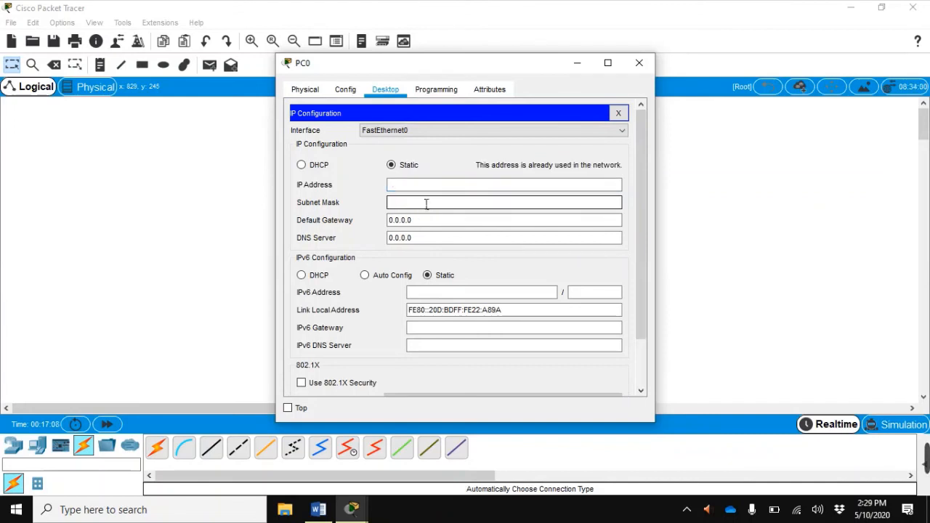
- Set PC0's static IP address to 10.0.0.2 with subnet mask 255.0.0.0 and close its window
left_click(424, 182)
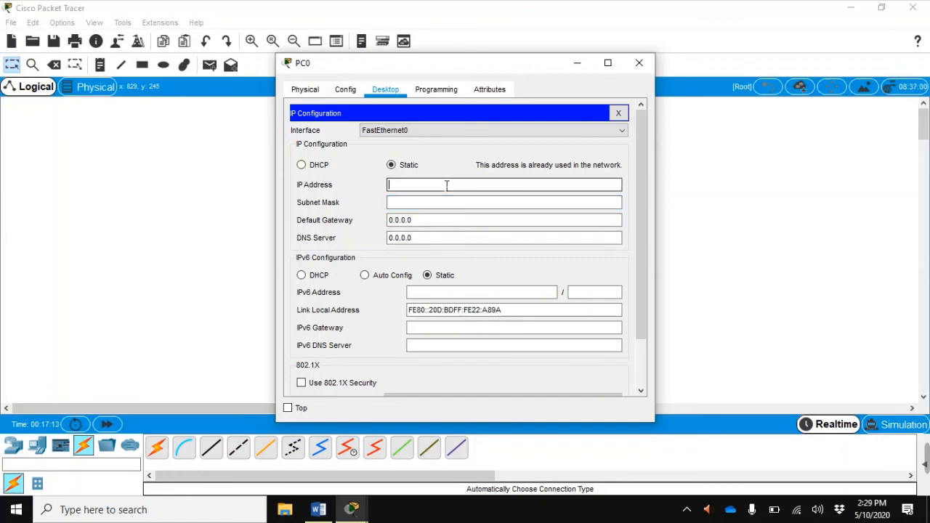
type("10.0.0.2")
left_click(405, 202)
scroll(385, 261, "down", 2)
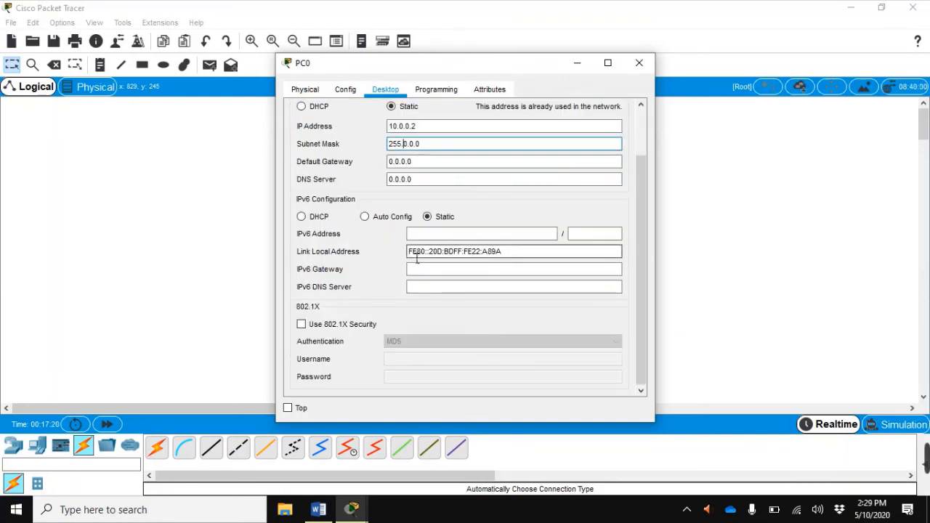
scroll(418, 259, "up", 2)
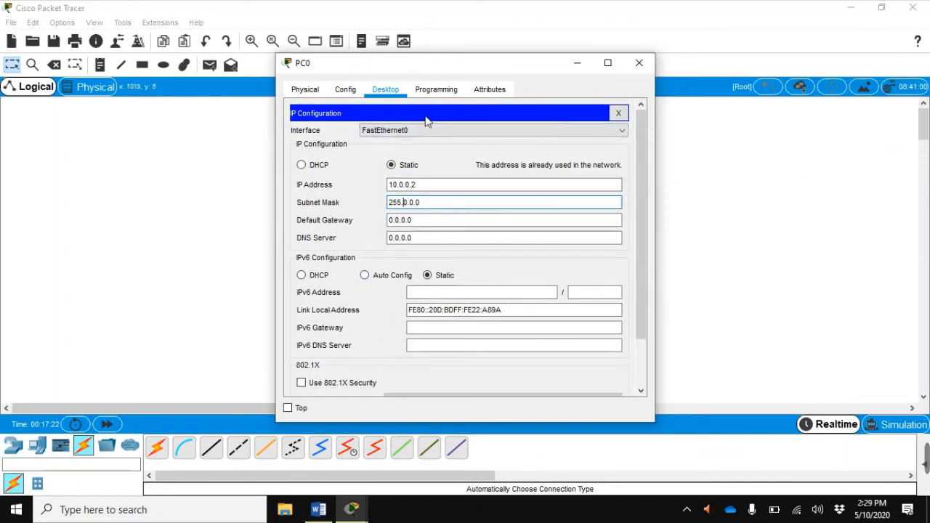
left_click(648, 64)
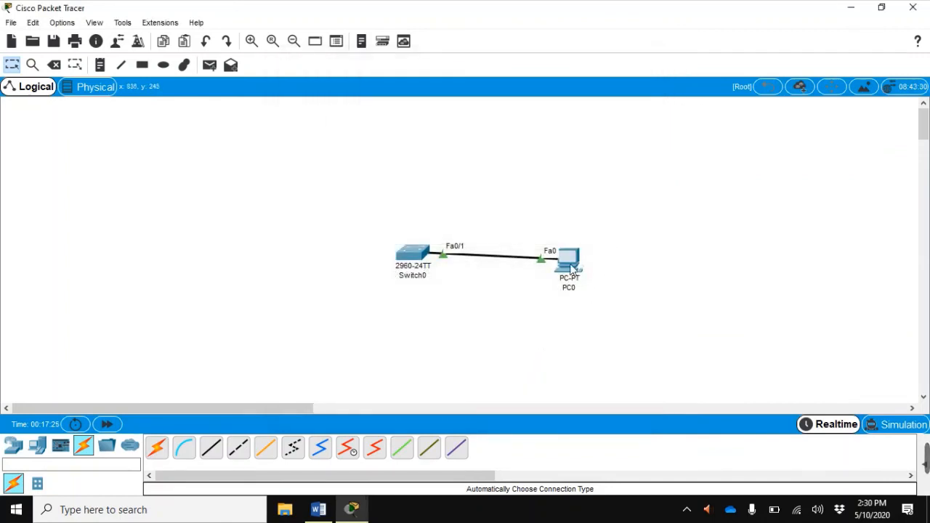
- Check PC0's IP settings by running ipconfig in its Command Prompt, and close the PC0 window
mouse_move(572, 269)
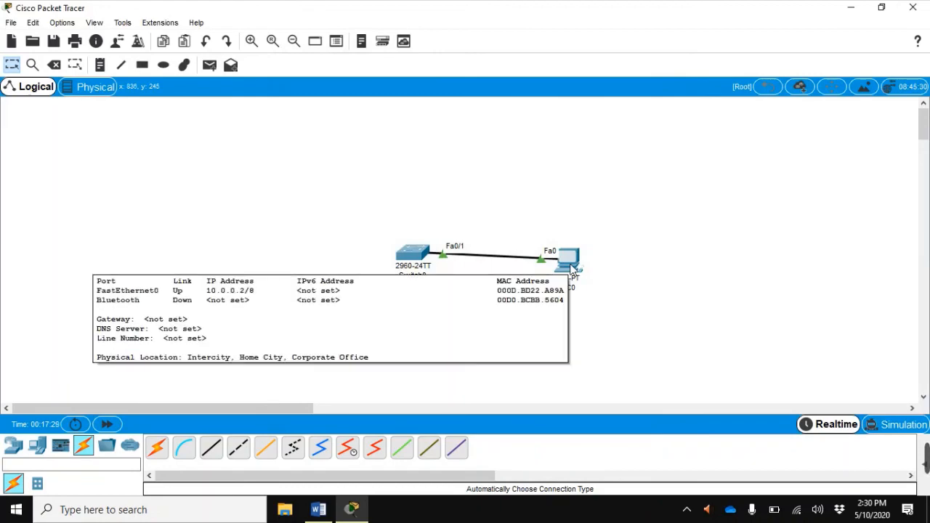
left_click(572, 270)
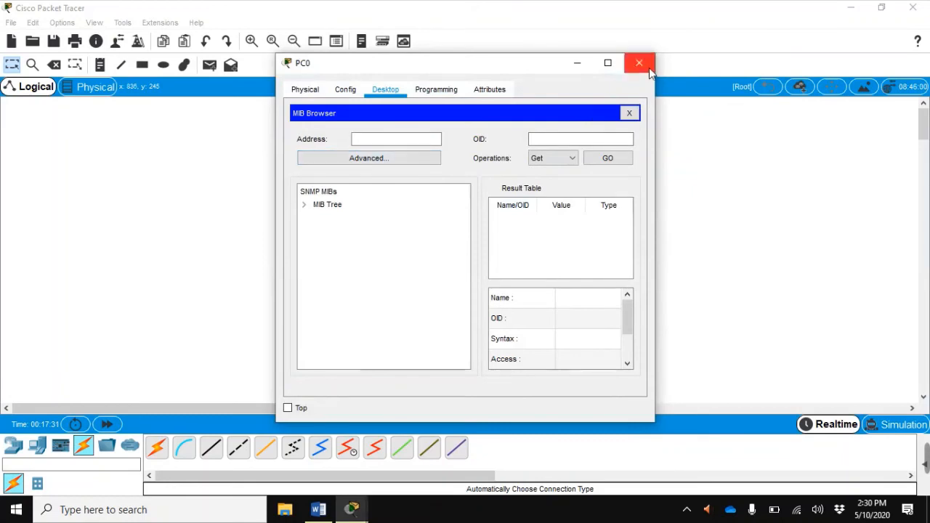
left_click(649, 68)
left_click(569, 264)
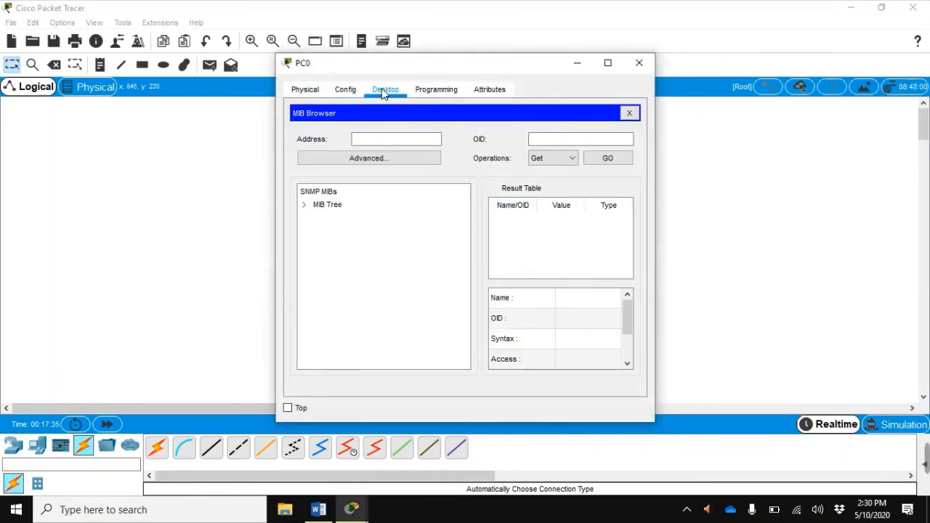
left_click(630, 113)
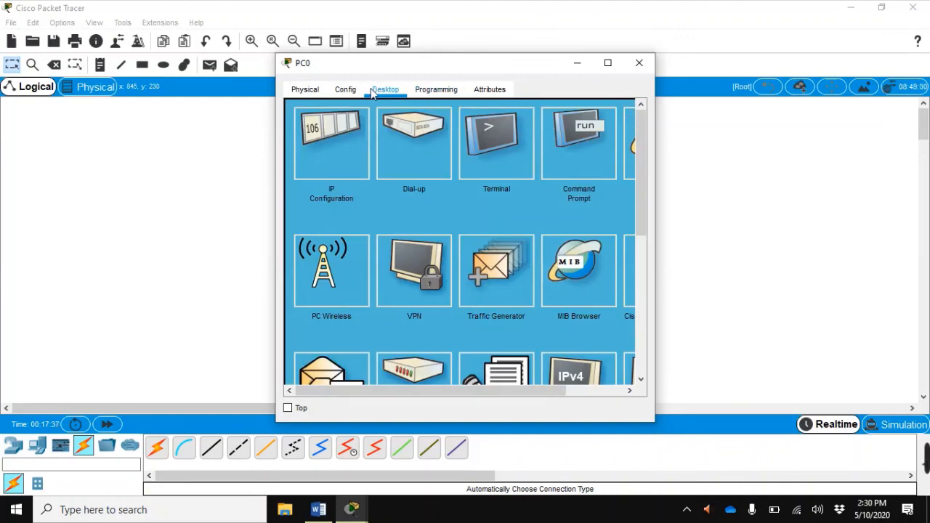
left_click(569, 139)
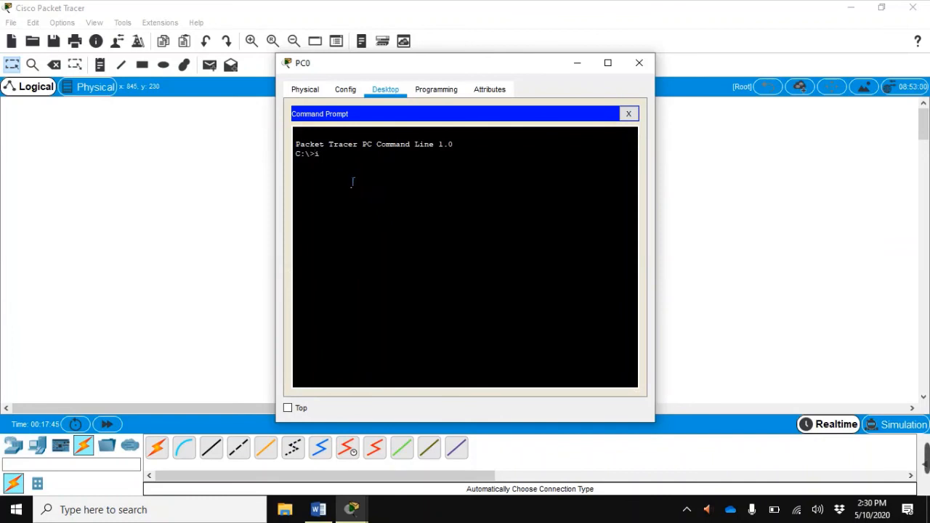
type("ipconfig")
key("Return")
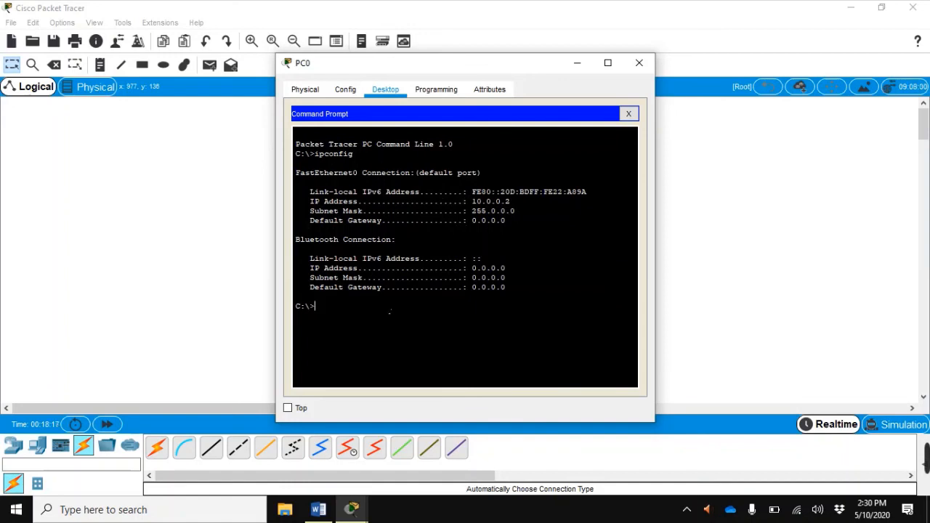
left_click(629, 113)
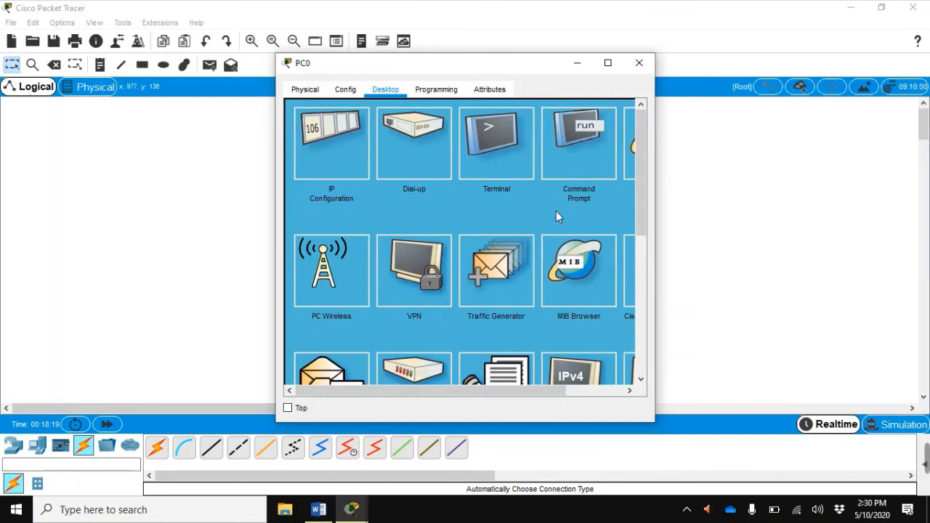
left_click(637, 68)
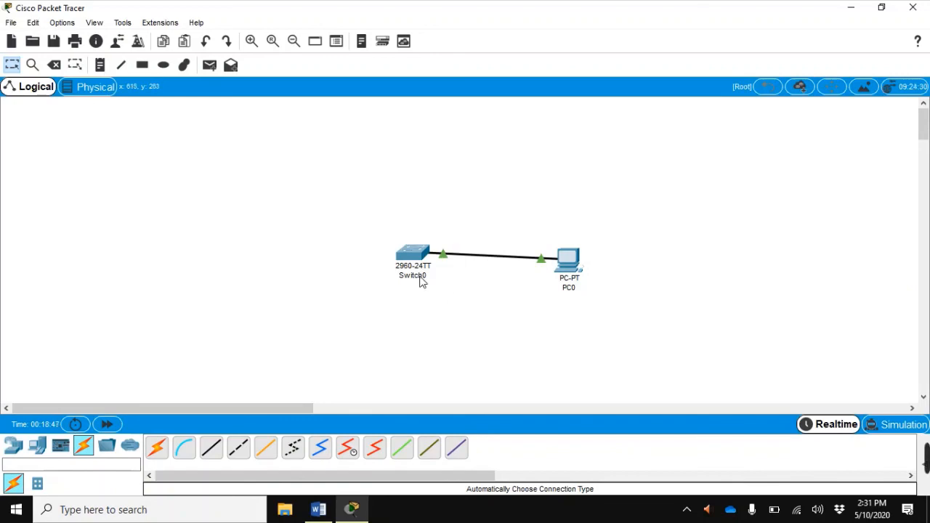
- Examine the port summary of Switch0 in the topology, including the Vlan1 IP address
mouse_move(420, 282)
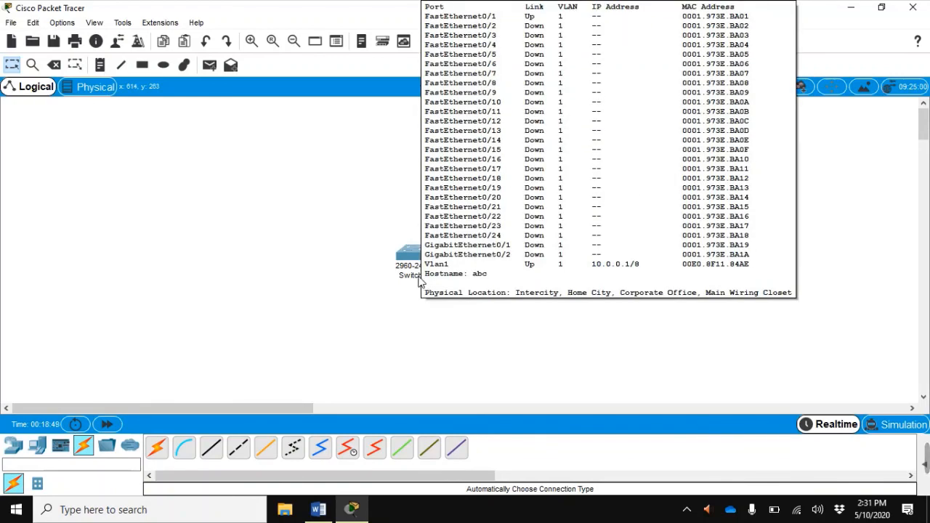